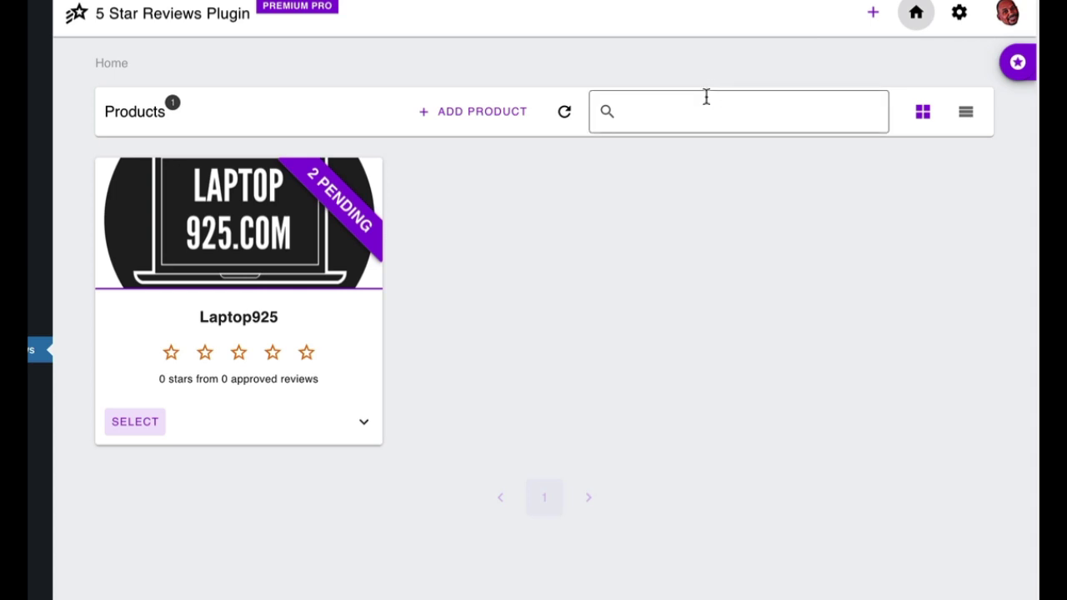
Look over the fields of the new product form and the account menu without adding a product.
{"action": "left_click", "coordinate": [875, 20]}
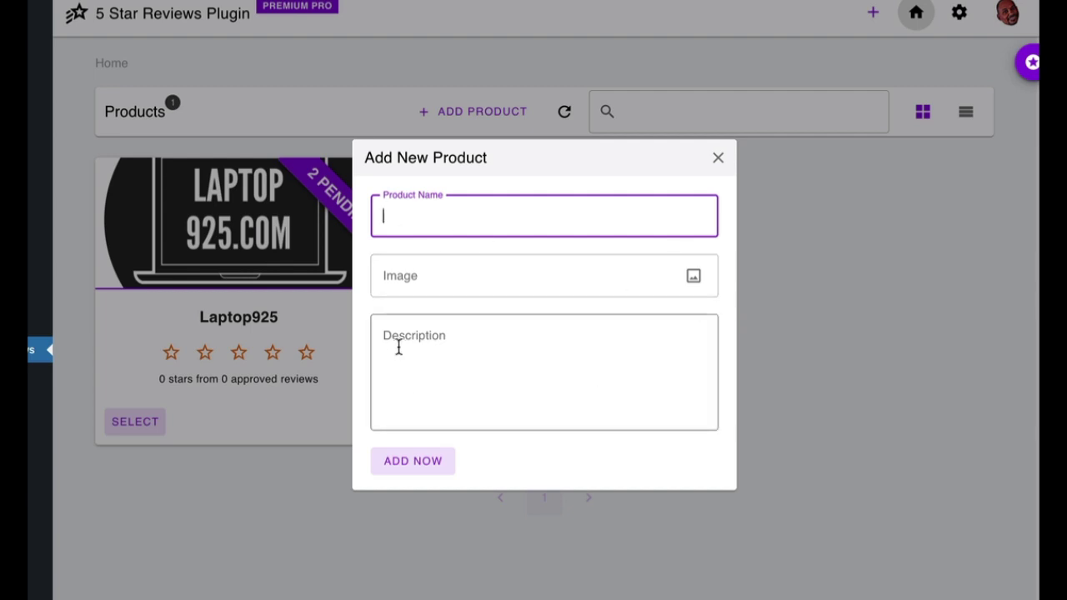
{"action": "left_click", "coordinate": [717, 160]}
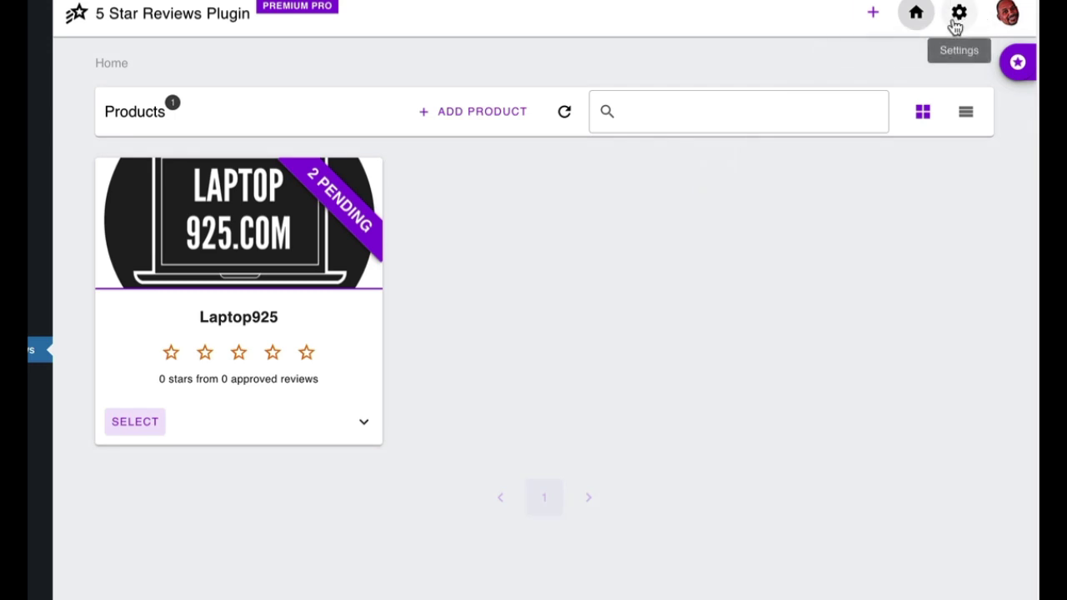
{"action": "left_click", "coordinate": [1007, 12]}
{"action": "left_click", "coordinate": [565, 76]}
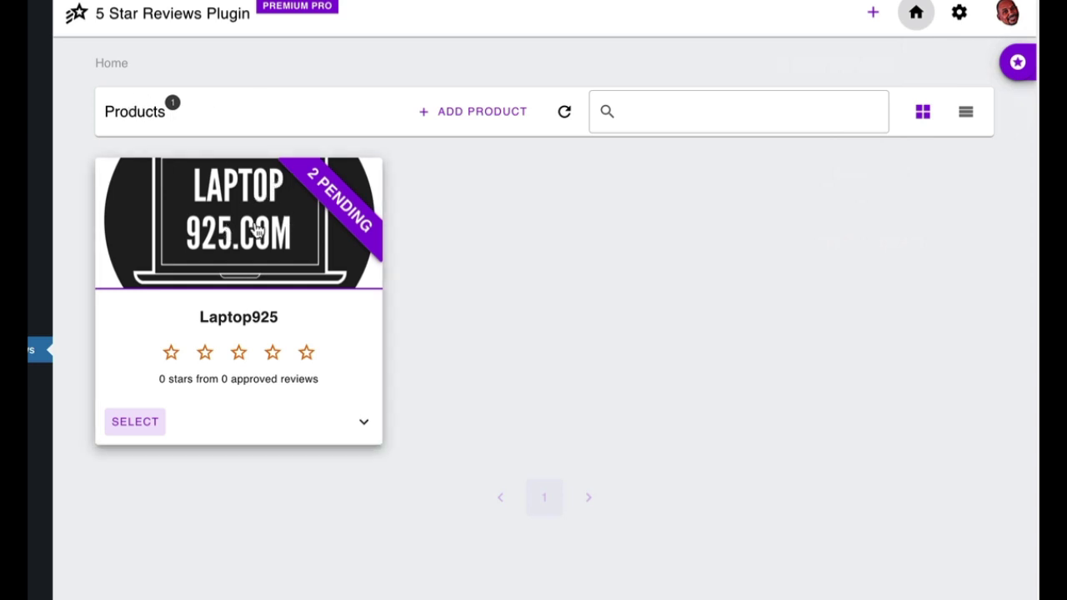
Examine the Laptop925 form's shortcode and HTML embed code, along with the published review form page.
{"action": "left_click", "coordinate": [364, 426]}
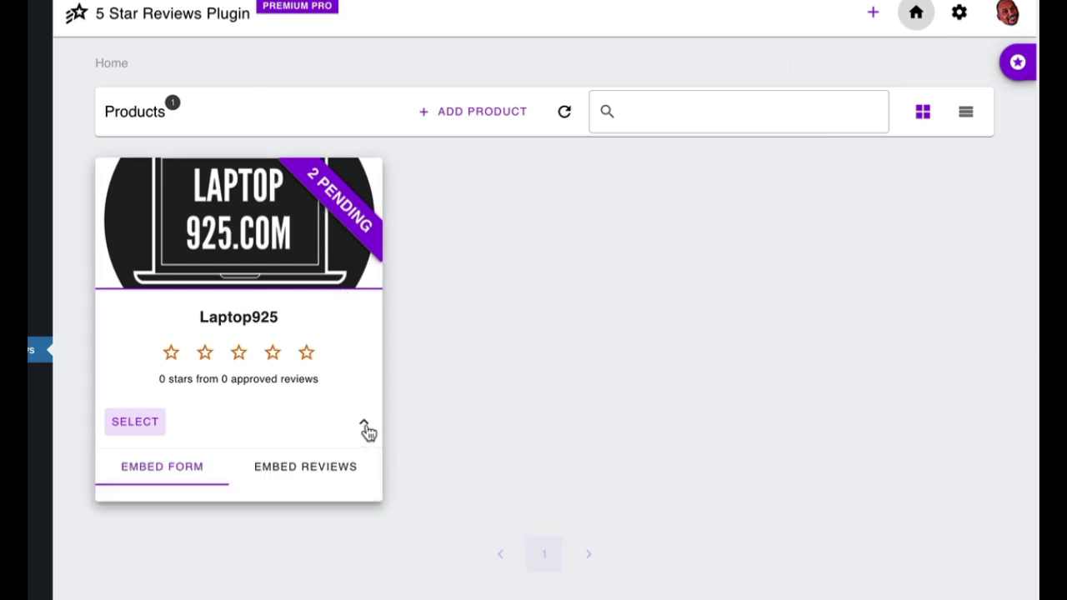
{"action": "scroll", "coordinate": [472, 370], "scroll_direction": "down", "scroll_amount": 3}
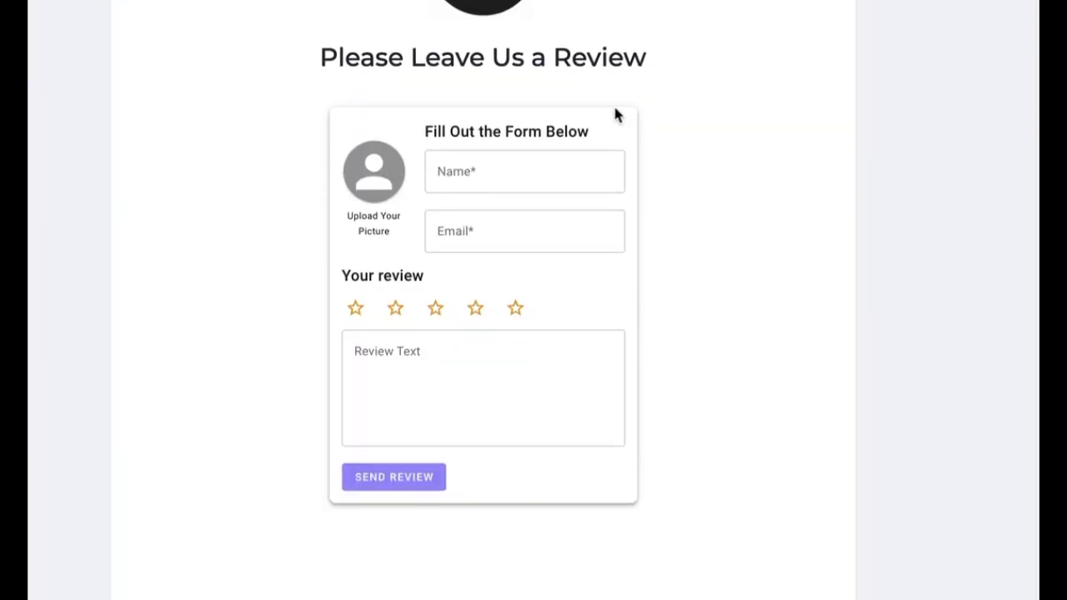
{"action": "scroll", "coordinate": [613, 113], "scroll_direction": "up", "scroll_amount": 2}
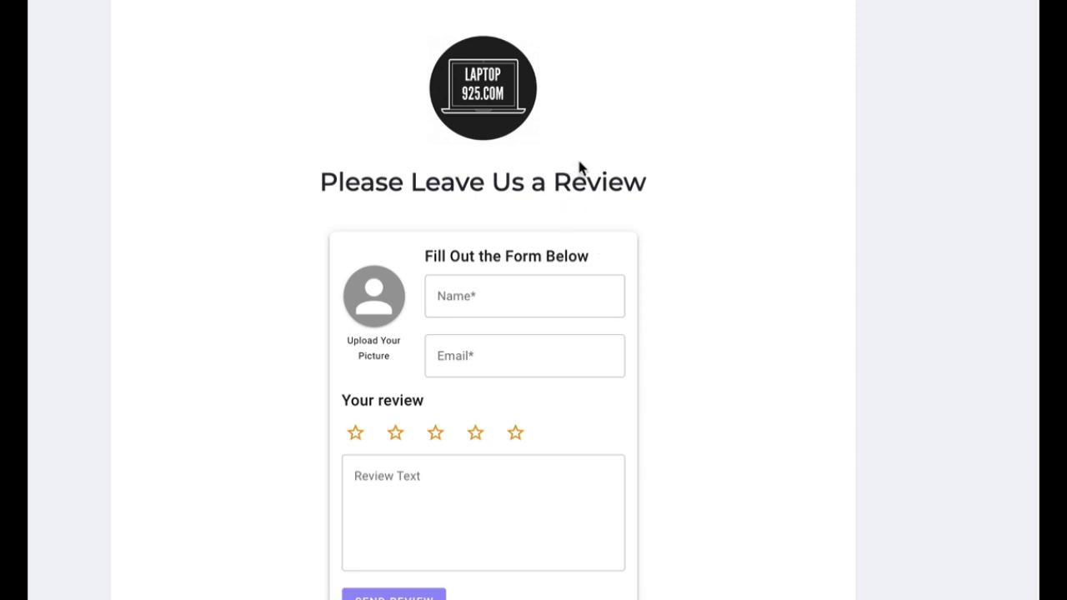
{"action": "scroll", "coordinate": [621, 175], "scroll_direction": "down", "scroll_amount": 3}
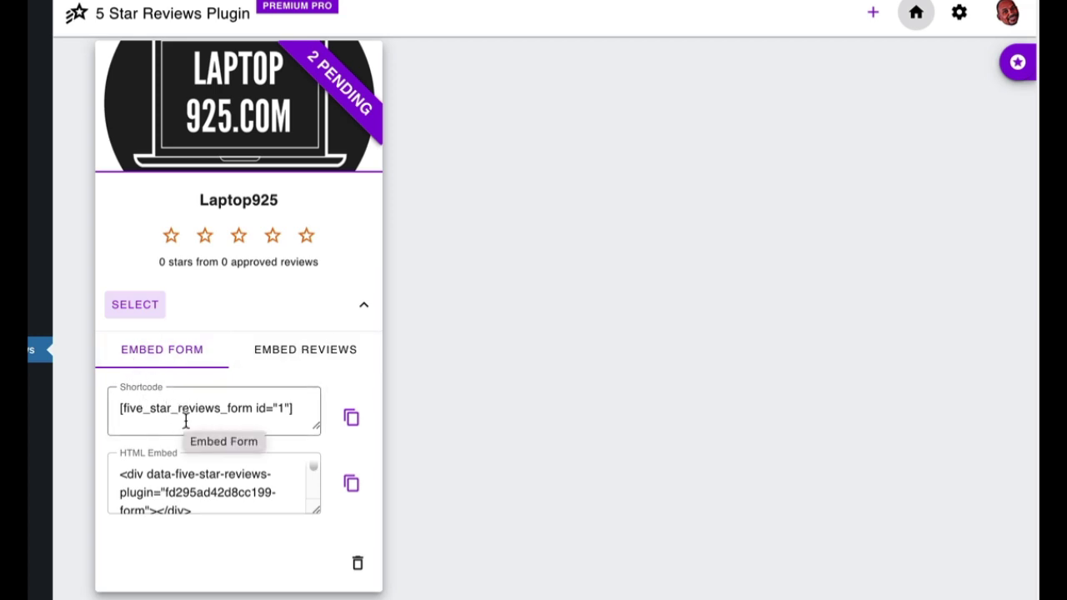
{"action": "scroll", "coordinate": [192, 483], "scroll_direction": "down", "scroll_amount": 3}
{"action": "scroll", "coordinate": [191, 473], "scroll_direction": "up", "scroll_amount": 3}
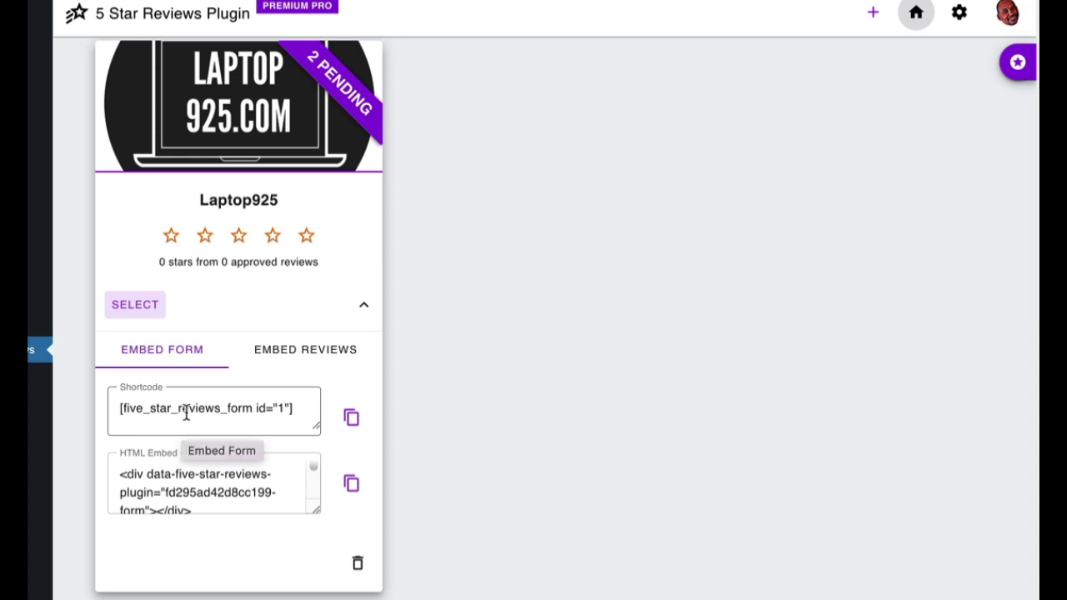
Examine the shortcode and HTML embed code for displaying the Laptop925 reviews.
{"action": "left_click", "coordinate": [303, 360]}
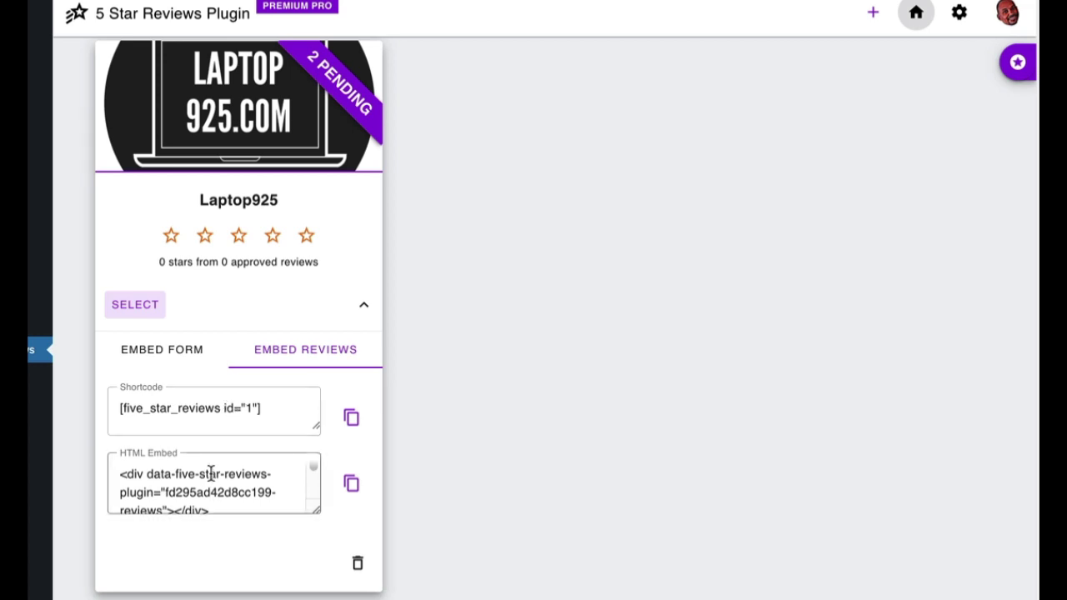
{"action": "scroll", "coordinate": [208, 475], "scroll_direction": "down", "scroll_amount": 1}
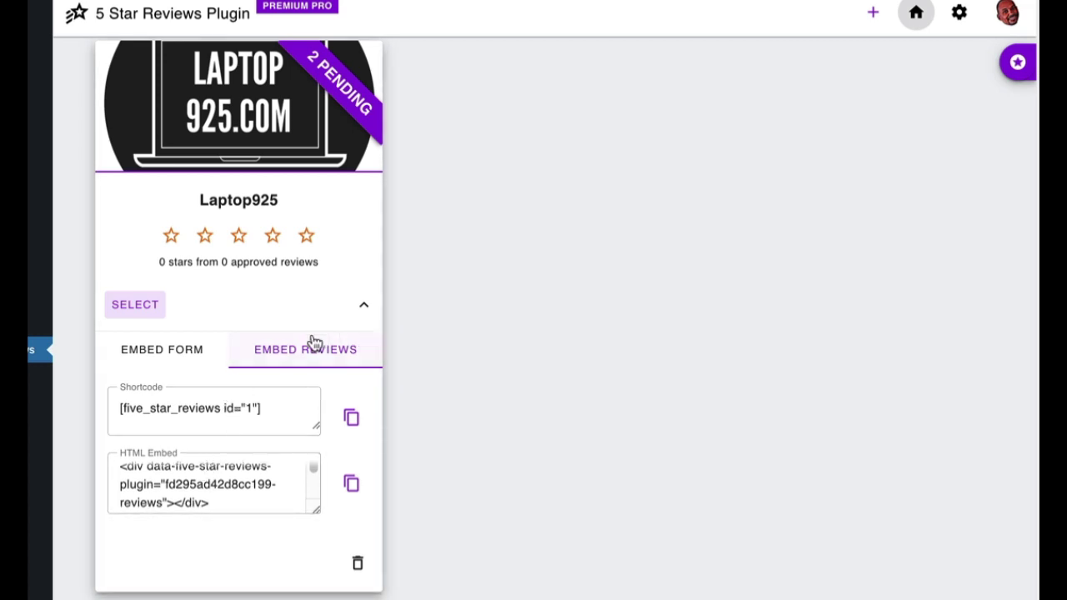
{"action": "scroll", "coordinate": [292, 325], "scroll_direction": "up", "scroll_amount": 3}
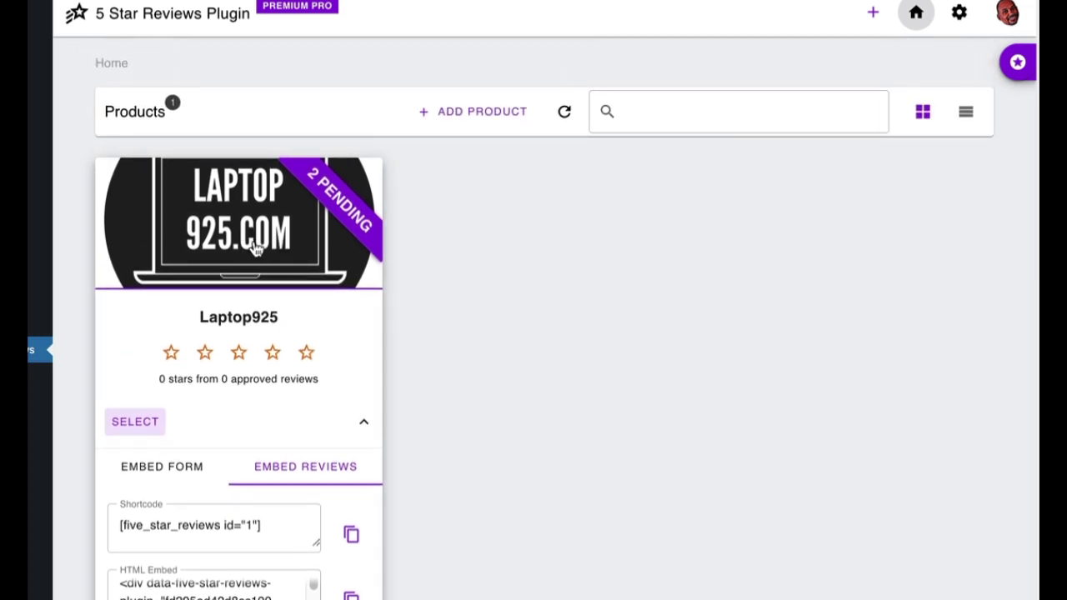
Open the Laptop925 product and bring up its review collection form.
{"action": "left_click", "coordinate": [320, 215]}
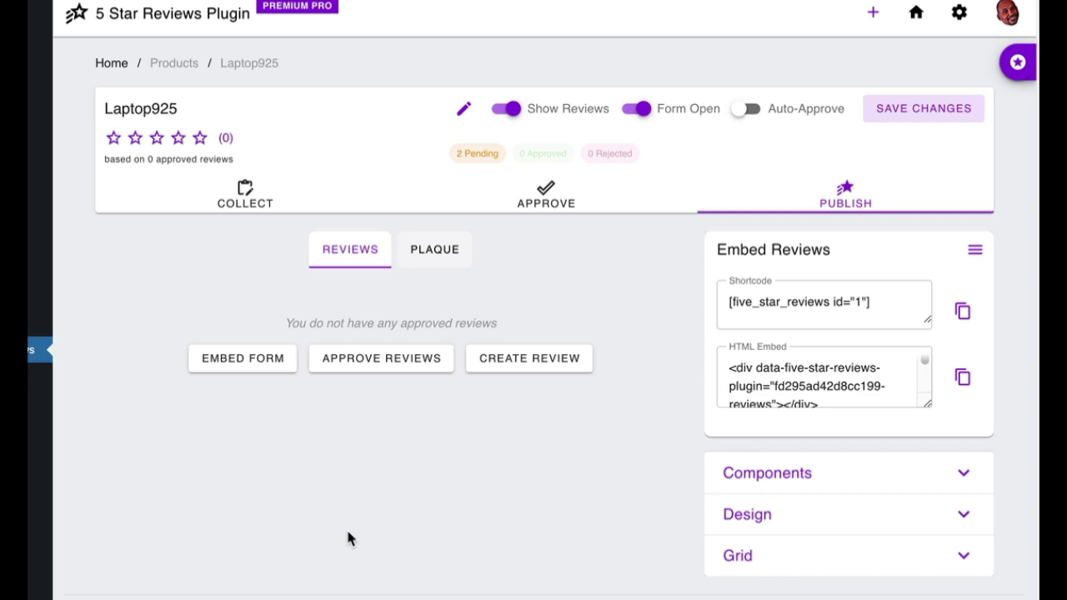
{"action": "left_click", "coordinate": [236, 364]}
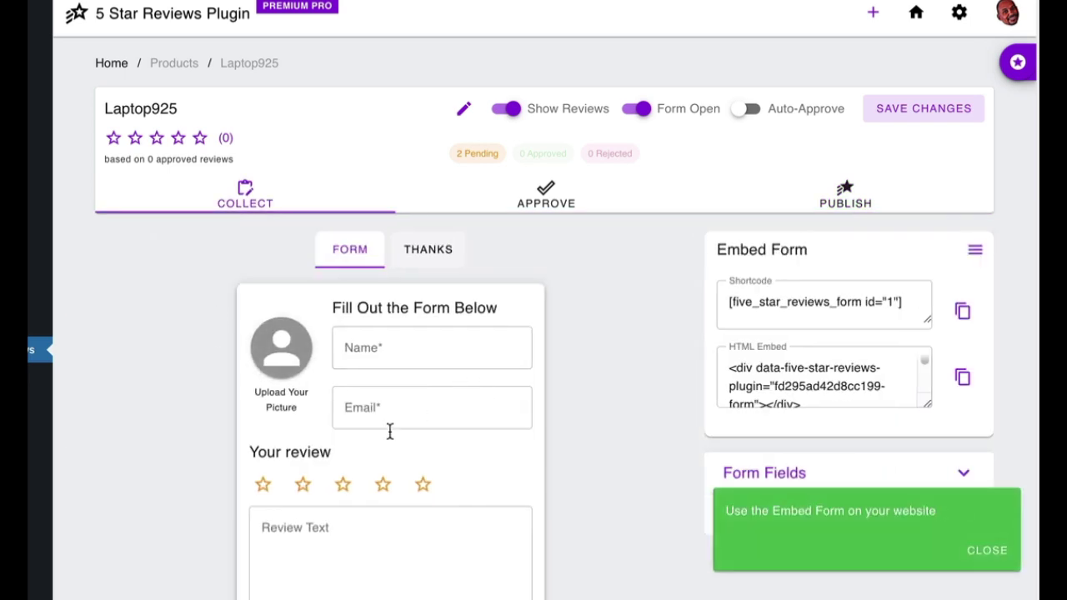
Examine the thank-you message and its title, text, video, gift and forward URL options, and return to the form.
{"action": "left_click", "coordinate": [434, 255]}
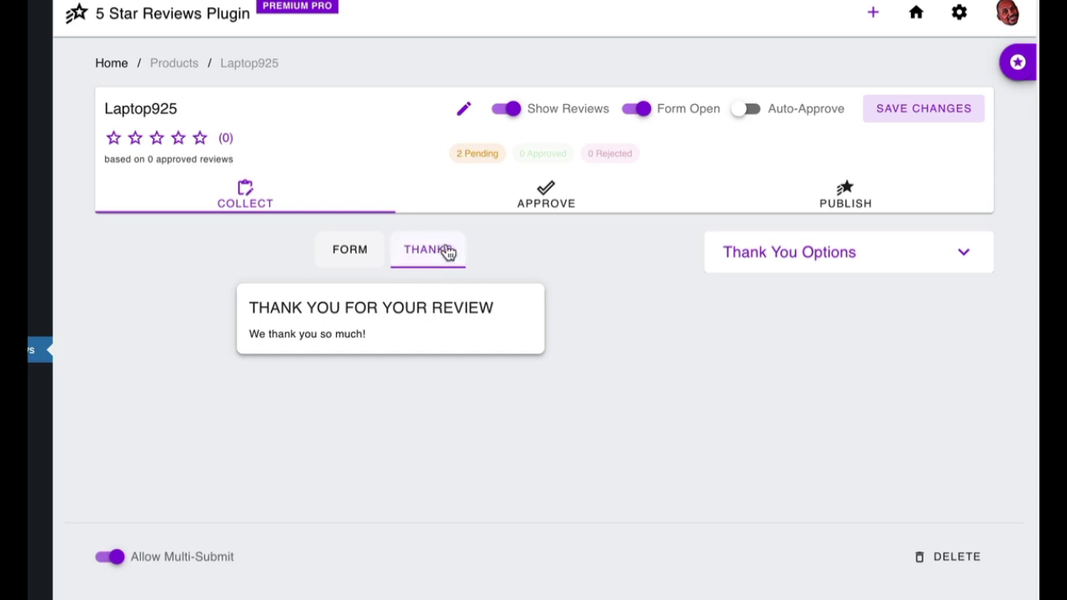
{"action": "left_click", "coordinate": [900, 265]}
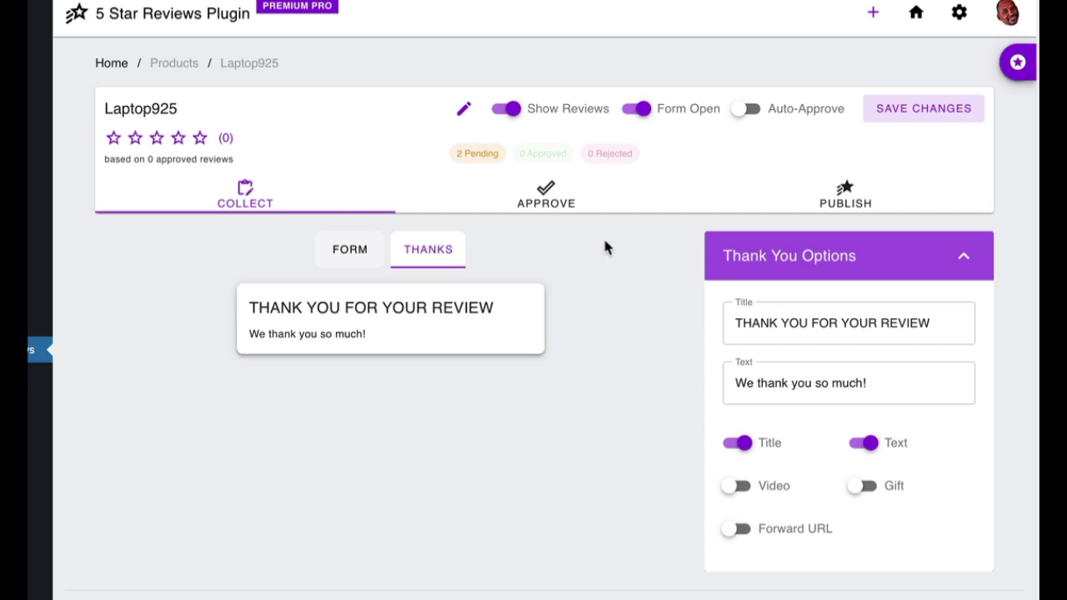
{"action": "left_click", "coordinate": [362, 260]}
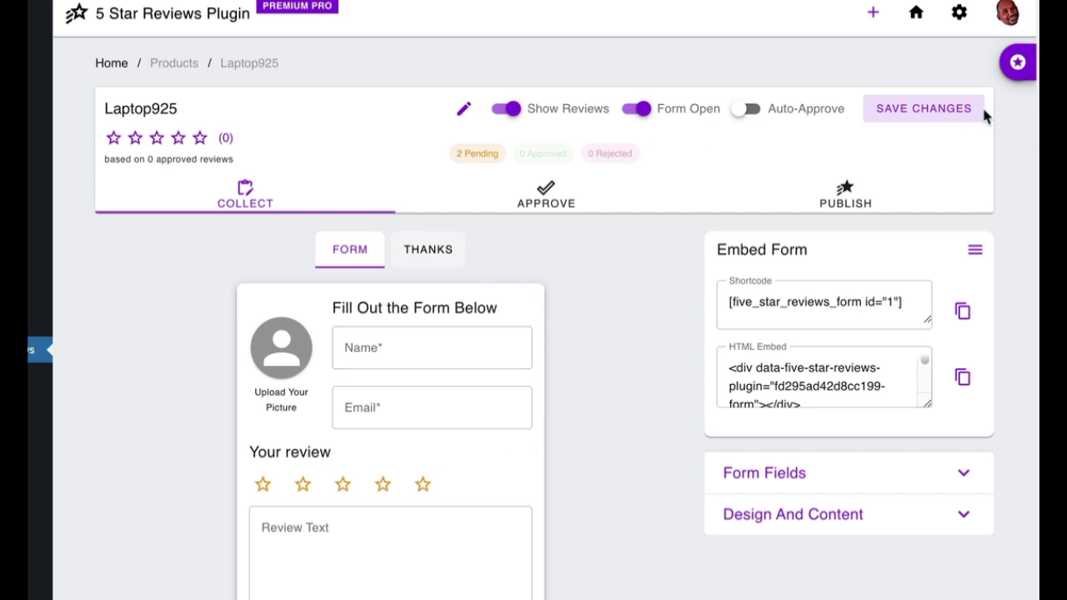
Look over the review form preview and expand its form field settings.
{"action": "left_click", "coordinate": [245, 197]}
{"action": "scroll", "coordinate": [356, 405], "scroll_direction": "down", "scroll_amount": 3}
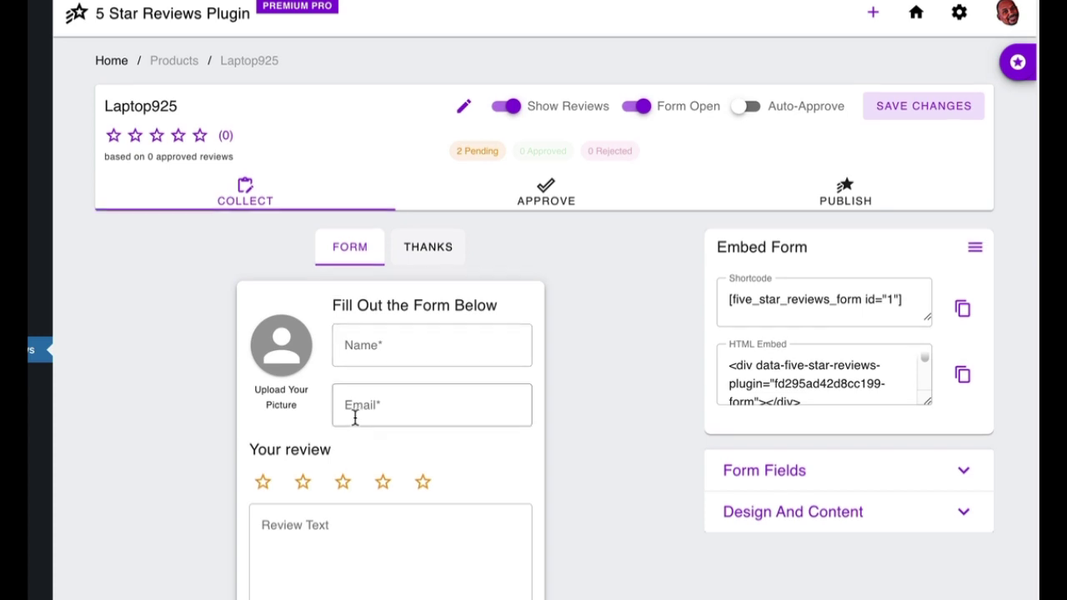
{"action": "scroll", "coordinate": [355, 422], "scroll_direction": "up", "scroll_amount": 2}
{"action": "scroll", "coordinate": [353, 419], "scroll_direction": "up", "scroll_amount": 1}
{"action": "scroll", "coordinate": [353, 419], "scroll_direction": "down", "scroll_amount": 1}
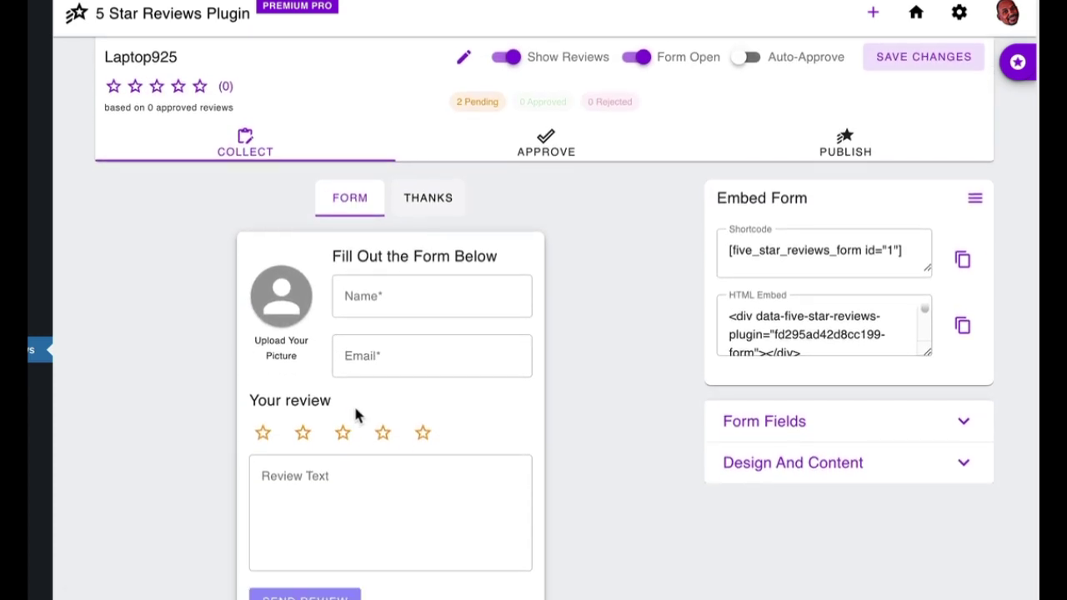
{"action": "left_click", "coordinate": [942, 414]}
{"action": "scroll", "coordinate": [917, 406], "scroll_direction": "down", "scroll_amount": 3}
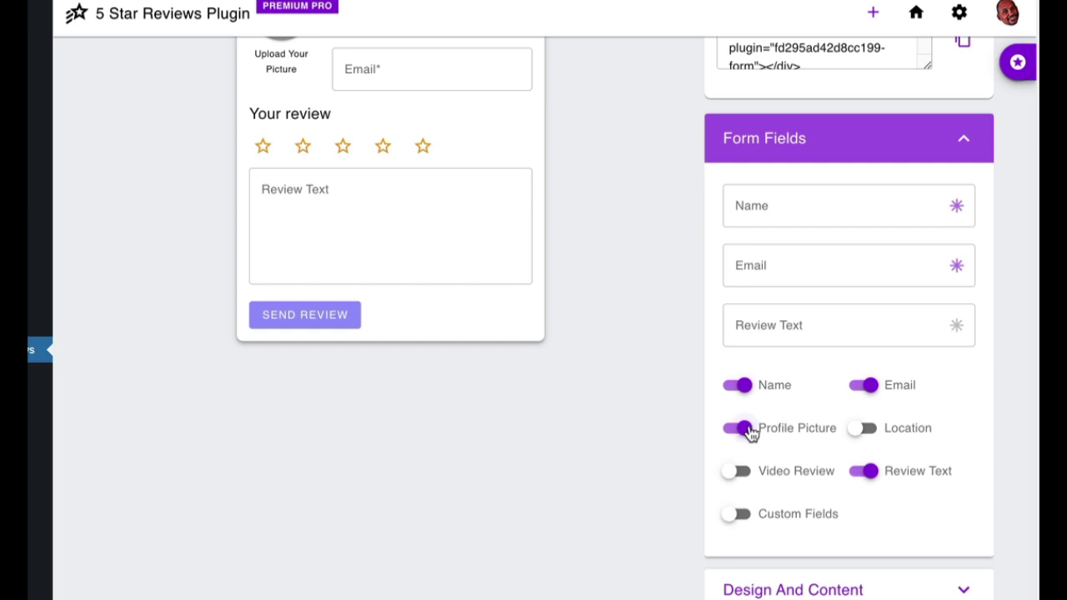
Try out the Location and Video Review fields on the review form, turning each one off again.
{"action": "left_click", "coordinate": [867, 431]}
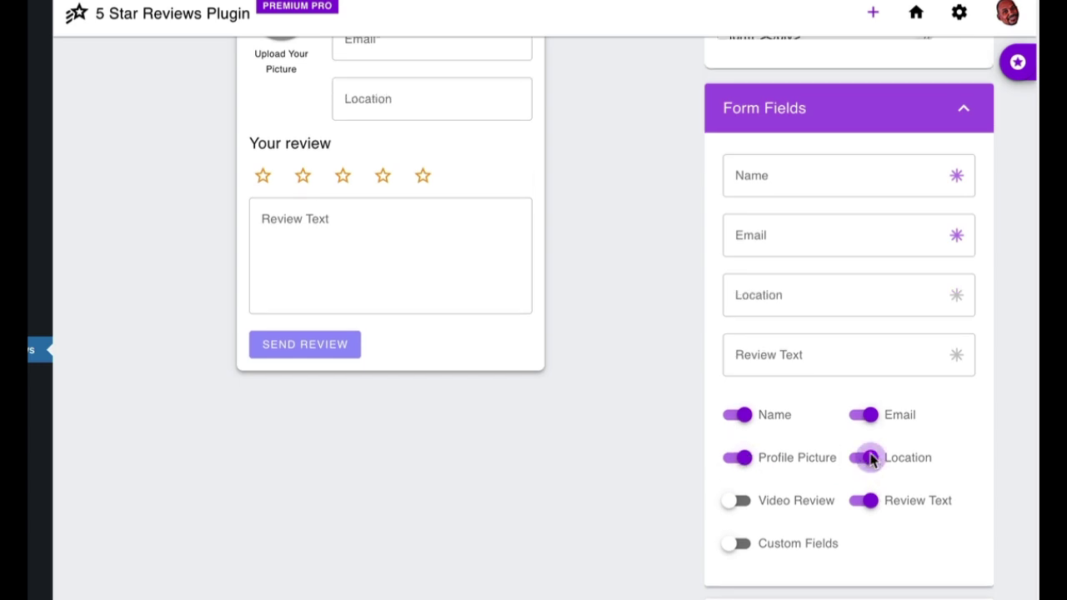
{"action": "left_click", "coordinate": [869, 458]}
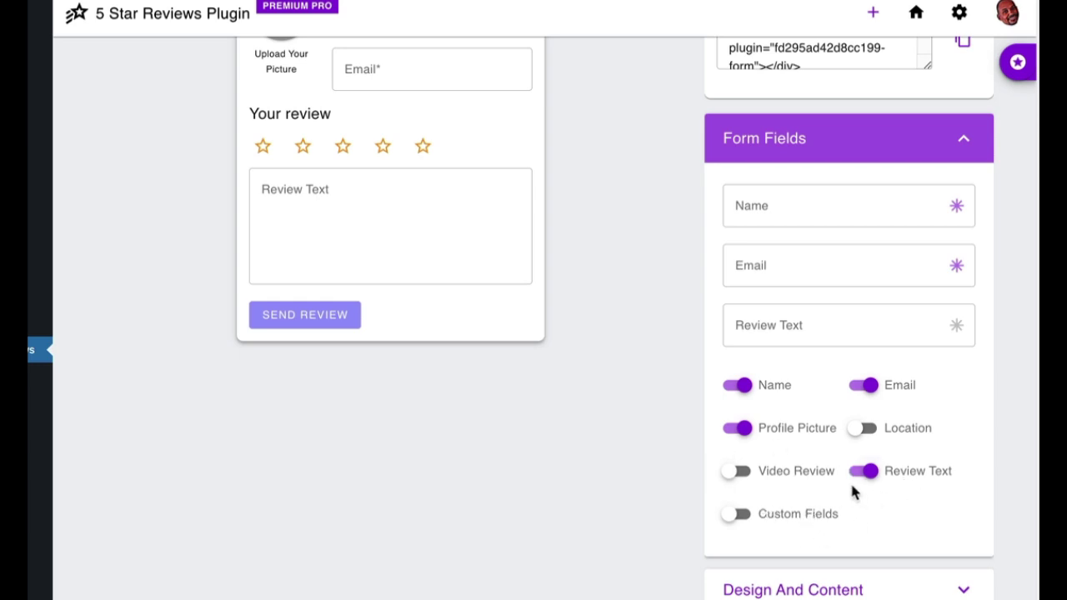
{"action": "left_click", "coordinate": [727, 475]}
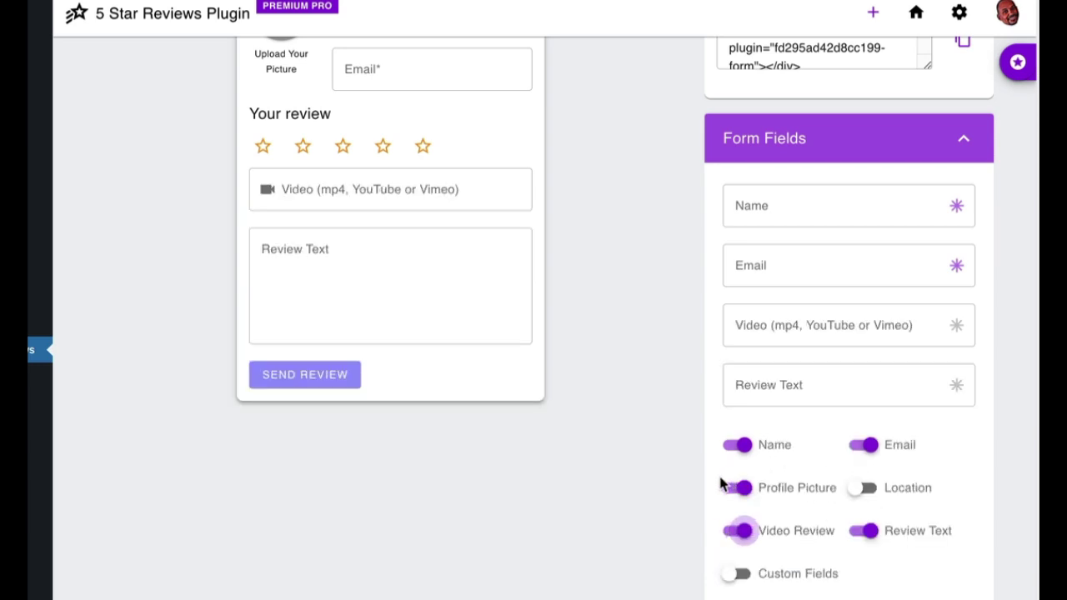
{"action": "scroll", "coordinate": [504, 388], "scroll_direction": "up", "scroll_amount": 2}
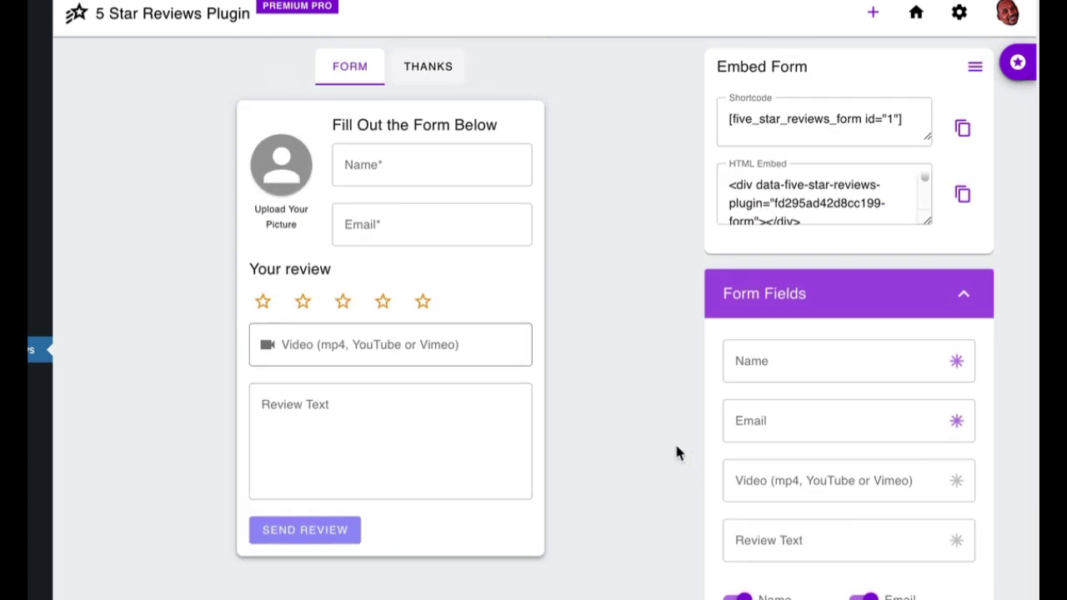
{"action": "scroll", "coordinate": [654, 439], "scroll_direction": "down", "scroll_amount": 3}
{"action": "left_click", "coordinate": [768, 501]}
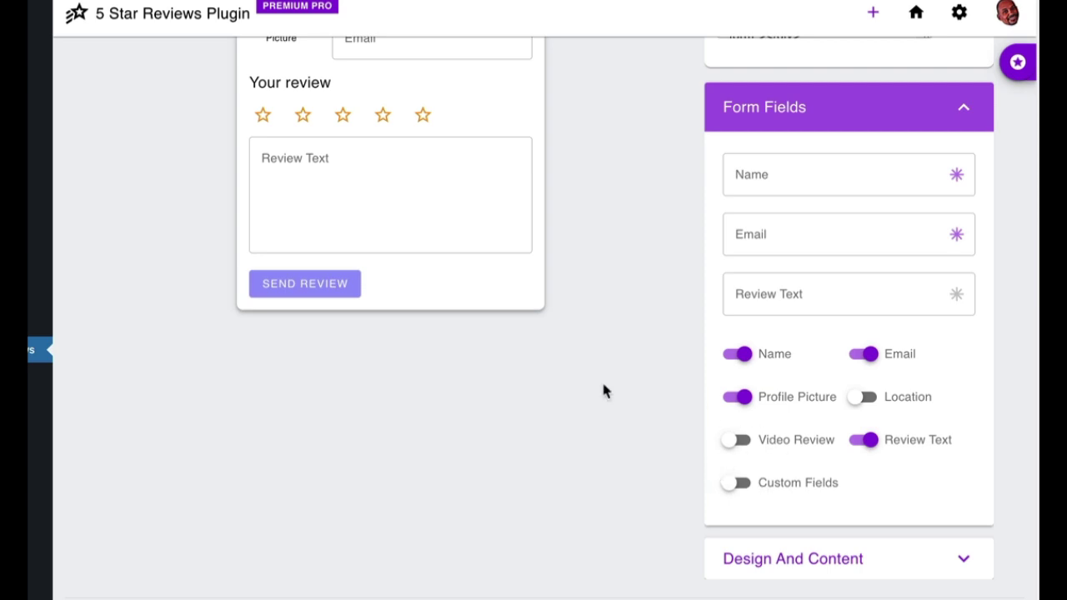
Look over the form field labels, required markers and field switches, and collapse the form field settings.
{"action": "scroll", "coordinate": [561, 376], "scroll_direction": "up", "scroll_amount": 2}
{"action": "scroll", "coordinate": [560, 375], "scroll_direction": "down", "scroll_amount": 1}
{"action": "scroll", "coordinate": [568, 380], "scroll_direction": "down", "scroll_amount": 1}
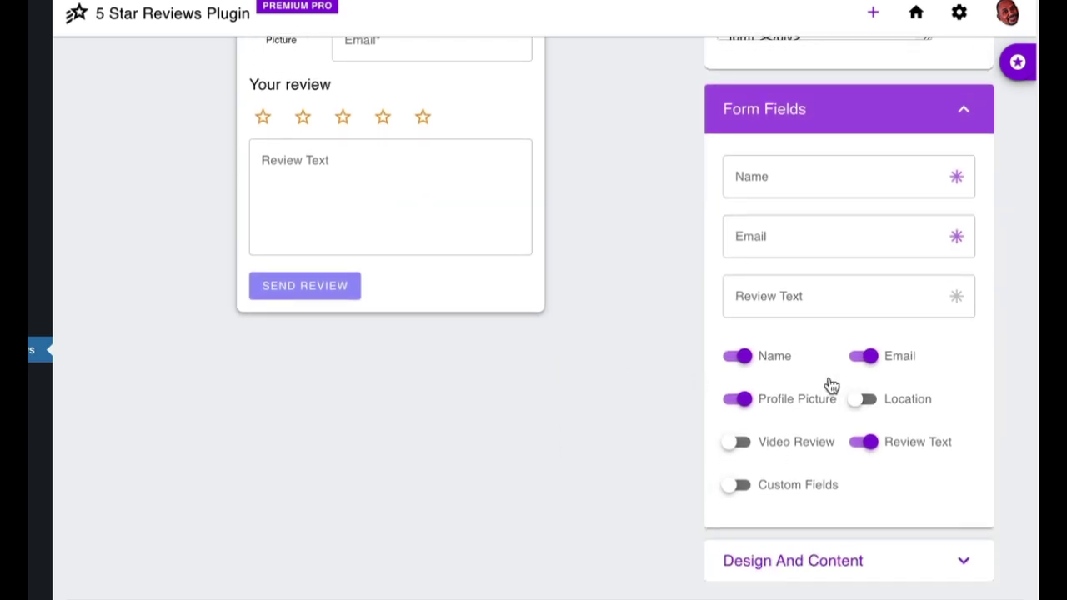
{"action": "scroll", "coordinate": [825, 379], "scroll_direction": "up", "scroll_amount": 1}
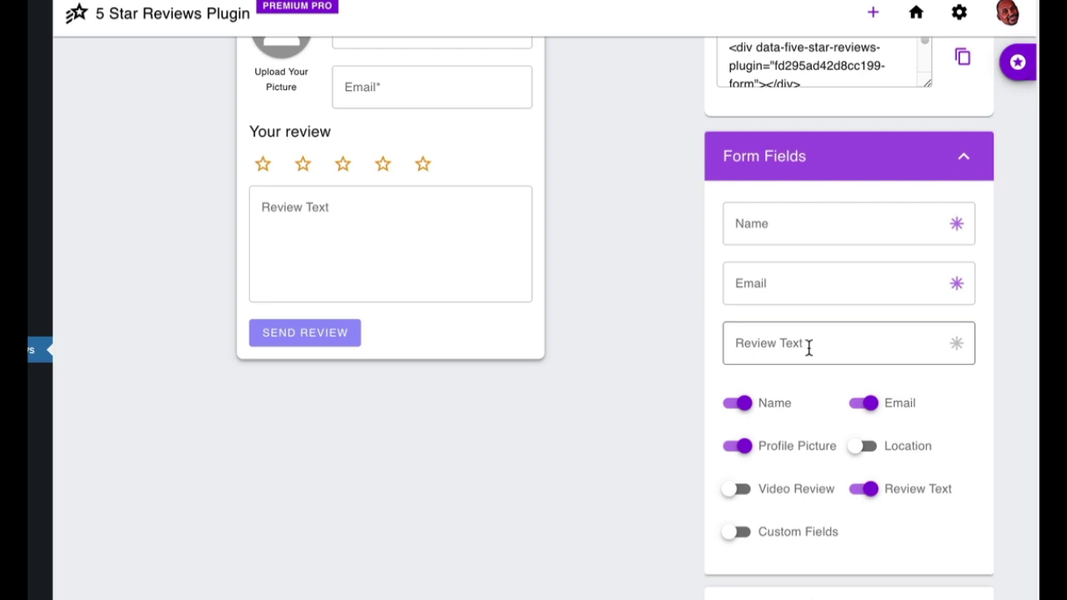
{"action": "scroll", "coordinate": [805, 346], "scroll_direction": "down", "scroll_amount": 2}
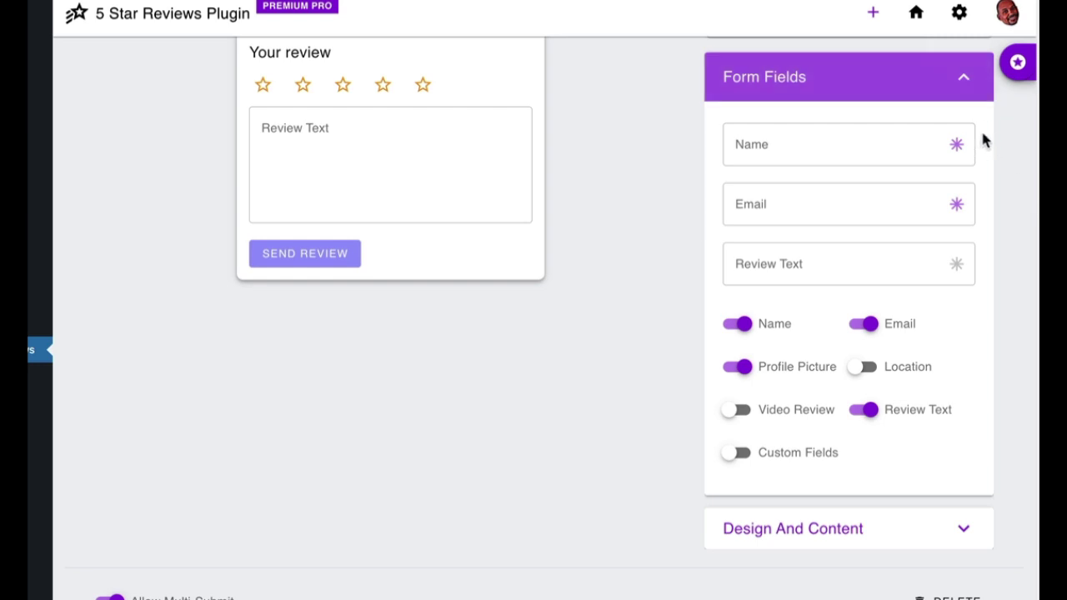
{"action": "left_click", "coordinate": [967, 86]}
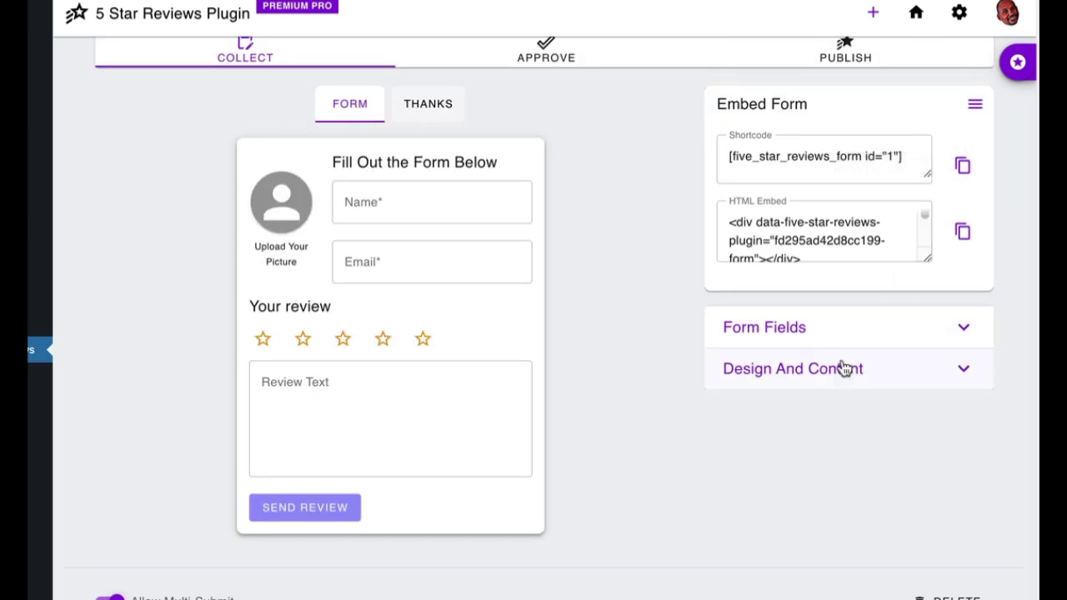
In the form's design and content settings, change the star color to a bright yellow.
{"action": "left_click", "coordinate": [846, 367]}
{"action": "scroll", "coordinate": [864, 379], "scroll_direction": "down", "scroll_amount": 3}
{"action": "scroll", "coordinate": [845, 377], "scroll_direction": "down", "scroll_amount": 2}
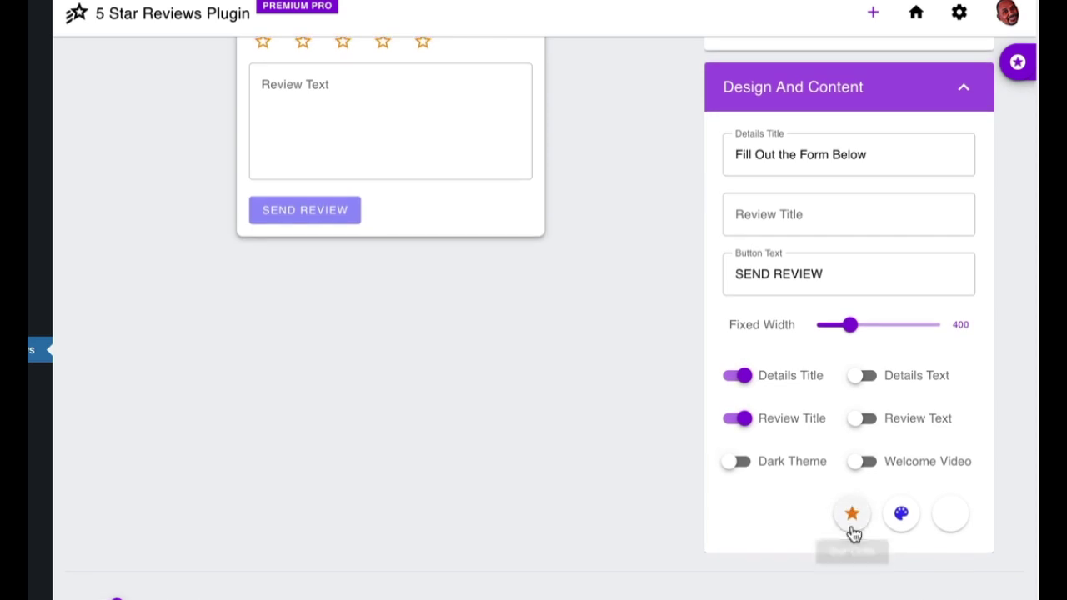
{"action": "left_click", "coordinate": [851, 515]}
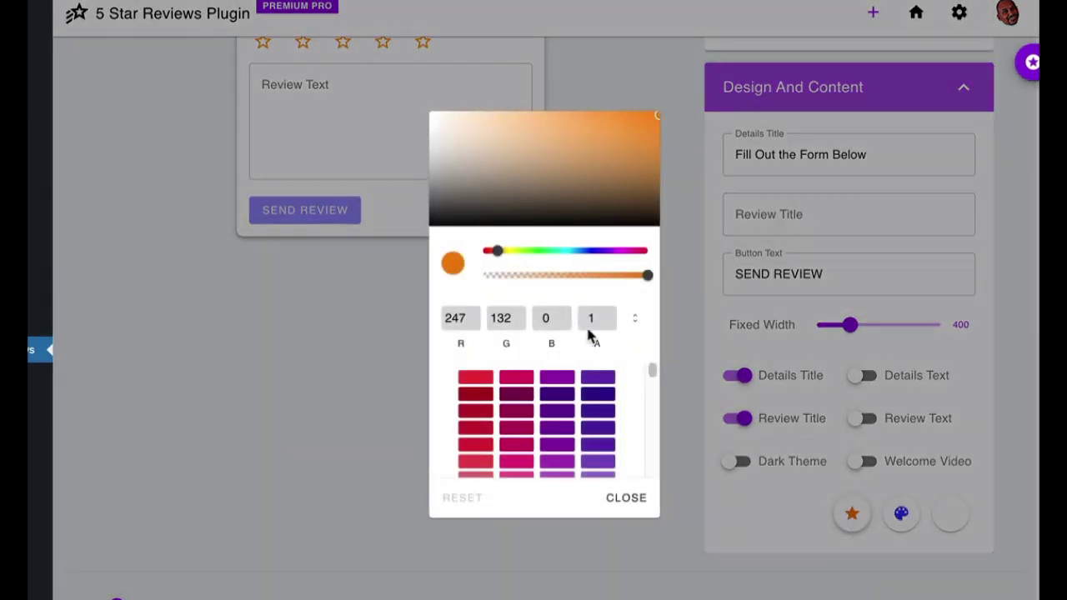
{"action": "left_click_drag", "start_coordinate": [499, 253], "coordinate": [508, 251]}
{"action": "left_click", "coordinate": [700, 250]}
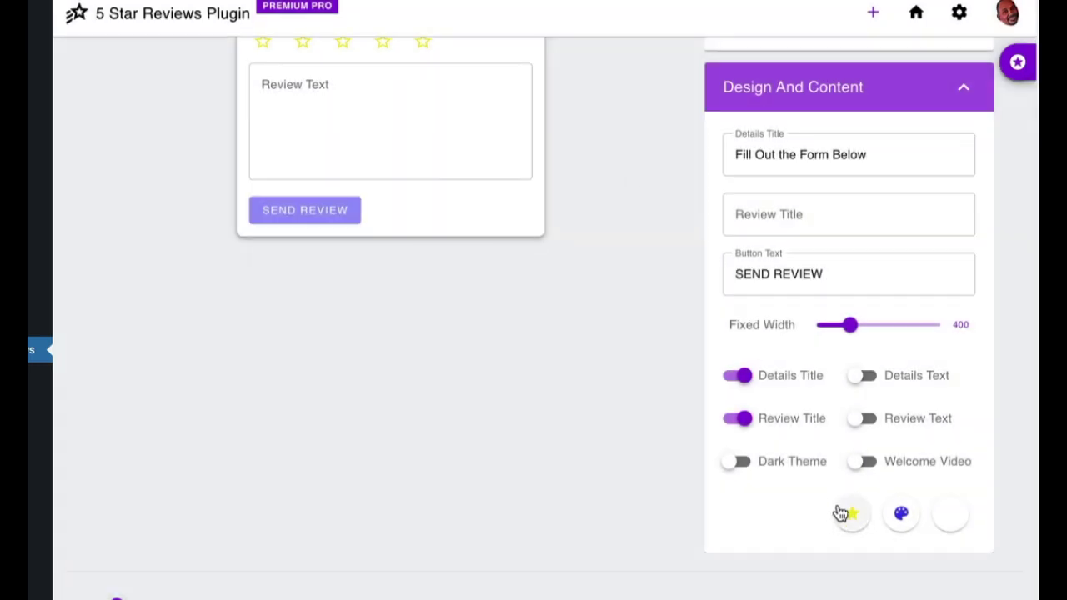
{"action": "left_click", "coordinate": [849, 513]}
{"action": "left_click", "coordinate": [618, 134]}
{"action": "left_click", "coordinate": [629, 112]}
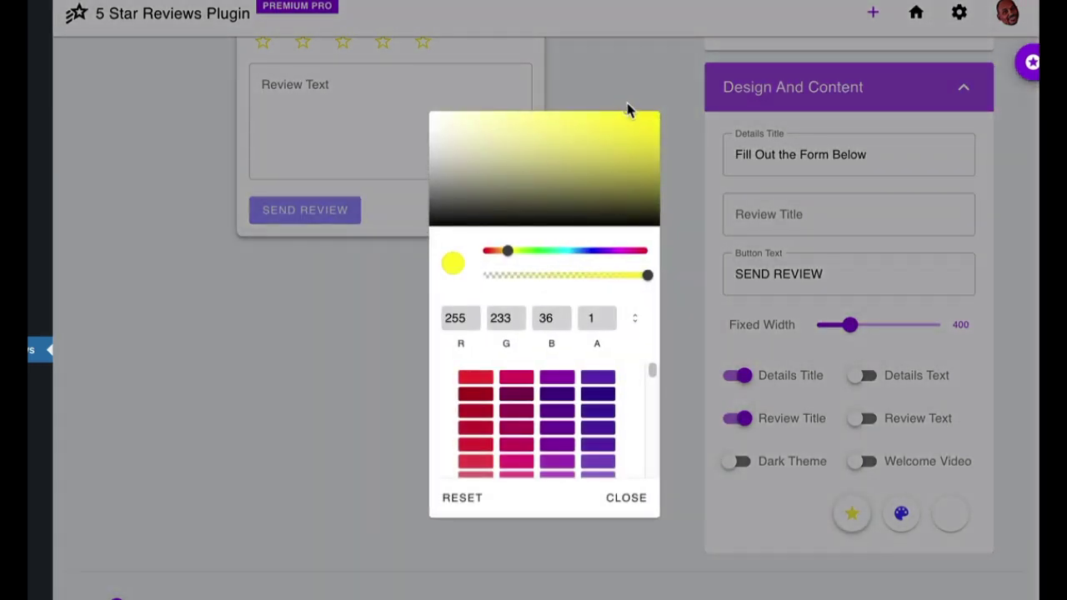
{"action": "left_click", "coordinate": [632, 505]}
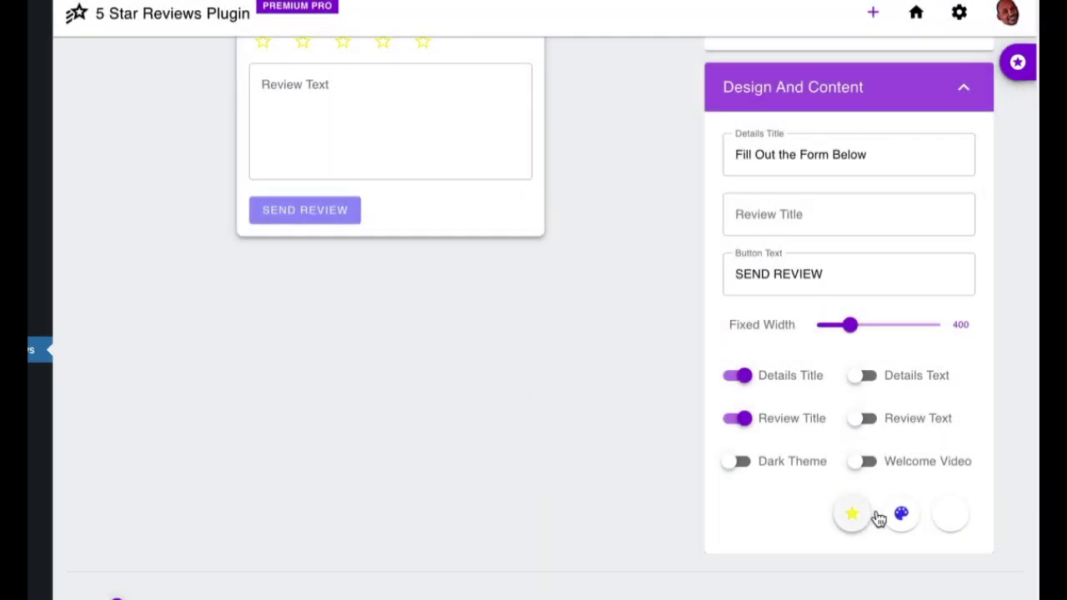
Try out a red theme color (RGB 244, 67, 54) for the review form and check the form preview.
{"action": "left_click", "coordinate": [901, 515]}
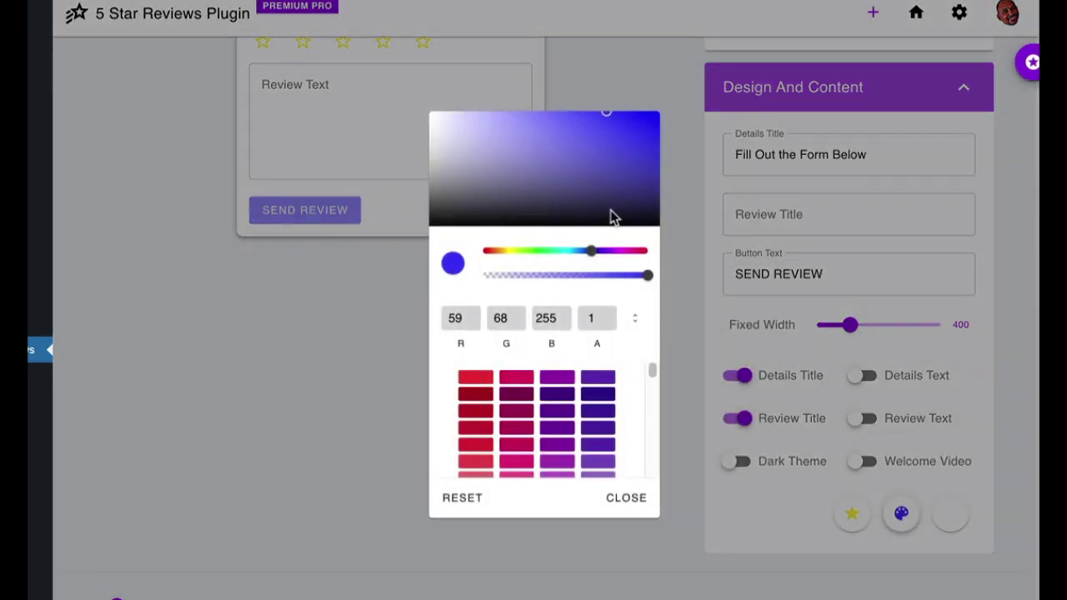
{"action": "left_click", "coordinate": [629, 169]}
{"action": "left_click", "coordinate": [611, 153]}
{"action": "left_click_drag", "start_coordinate": [611, 152], "coordinate": [621, 121]}
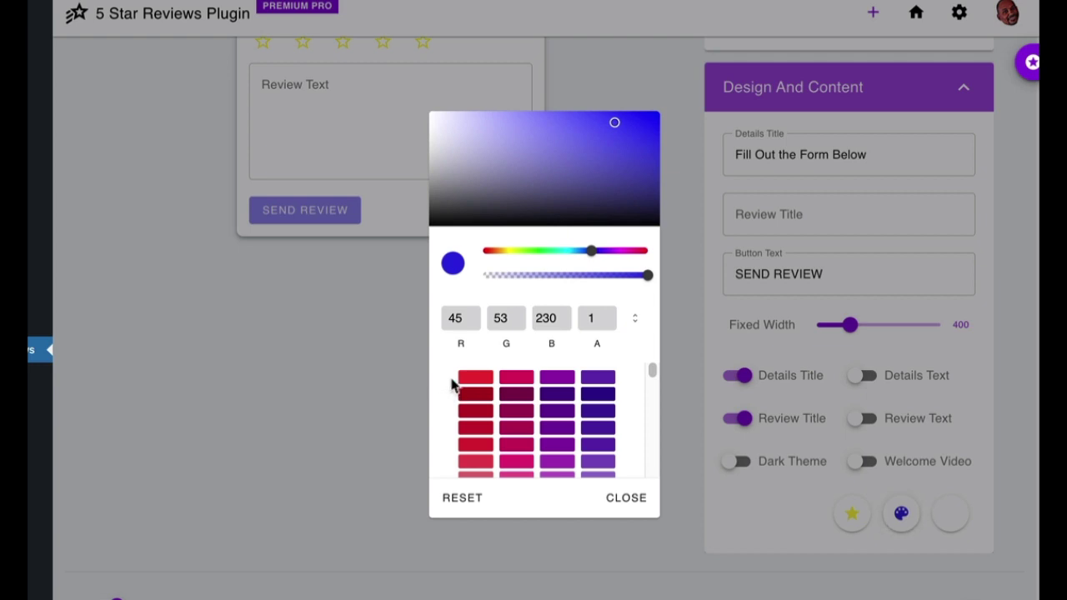
{"action": "left_click", "coordinate": [465, 386]}
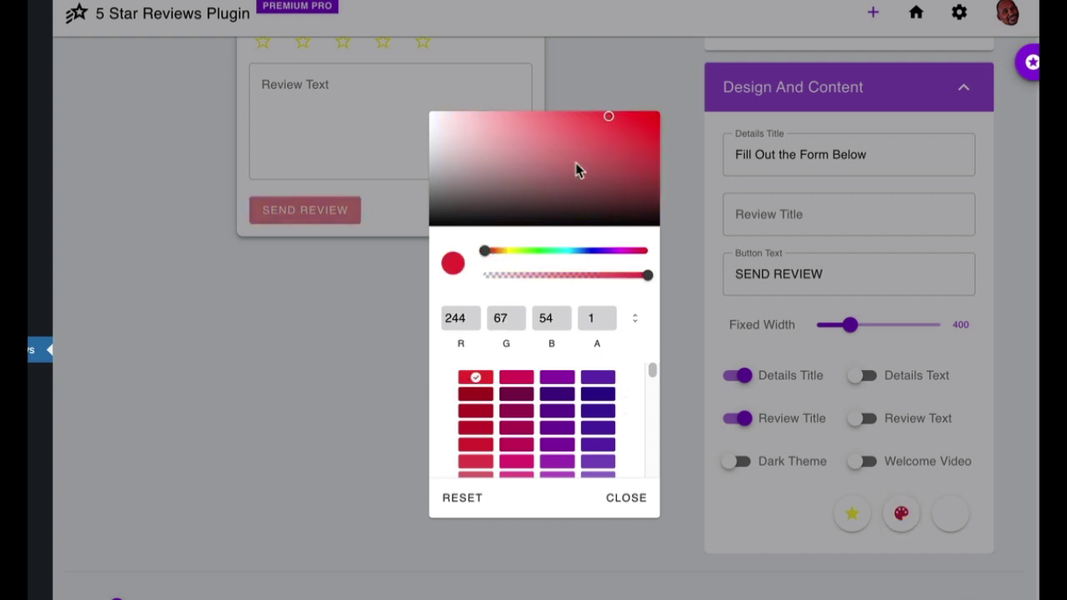
{"action": "left_click", "coordinate": [626, 498]}
{"action": "scroll", "coordinate": [511, 369], "scroll_direction": "up", "scroll_amount": 5}
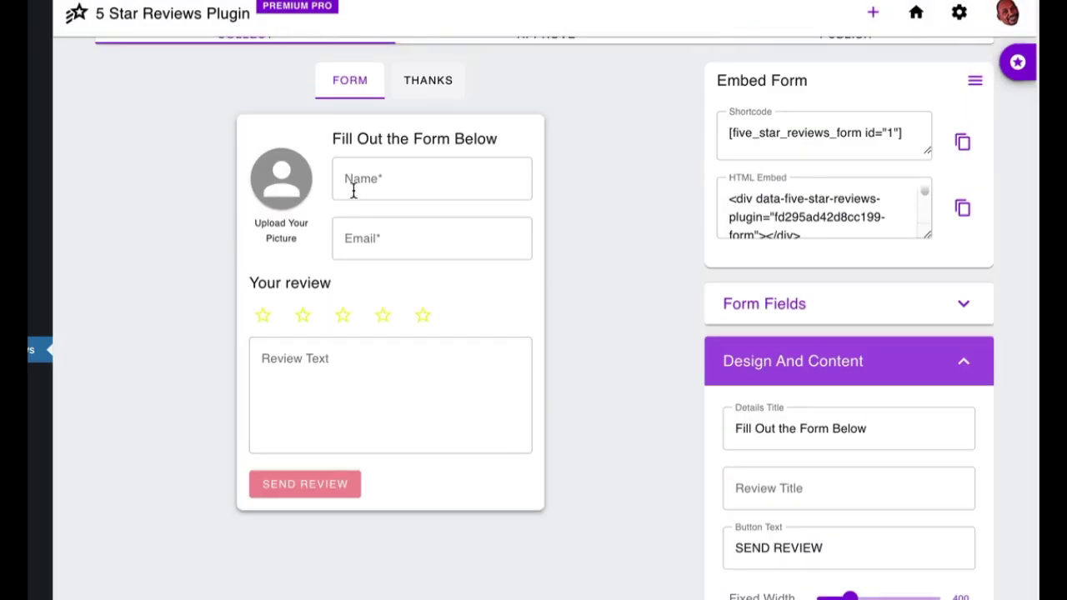
Try a light cyan background color (RGB 190, 248, 255) and check it on the form and the thank-you page.
{"action": "scroll", "coordinate": [634, 425], "scroll_direction": "down", "scroll_amount": 4}
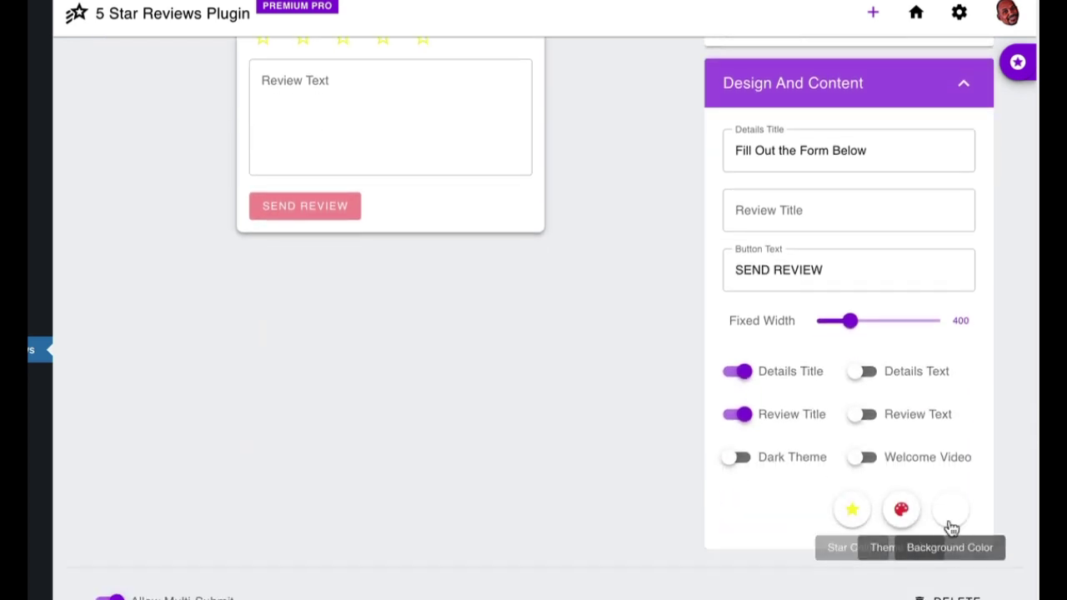
{"action": "left_click", "coordinate": [948, 515]}
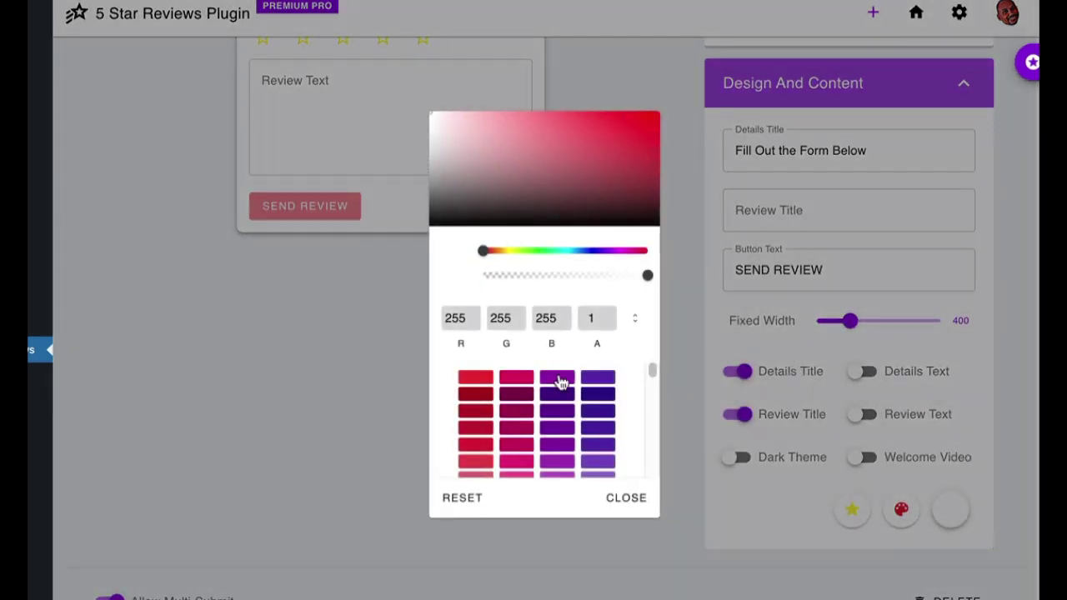
{"action": "scroll", "coordinate": [500, 455], "scroll_direction": "down", "scroll_amount": 5}
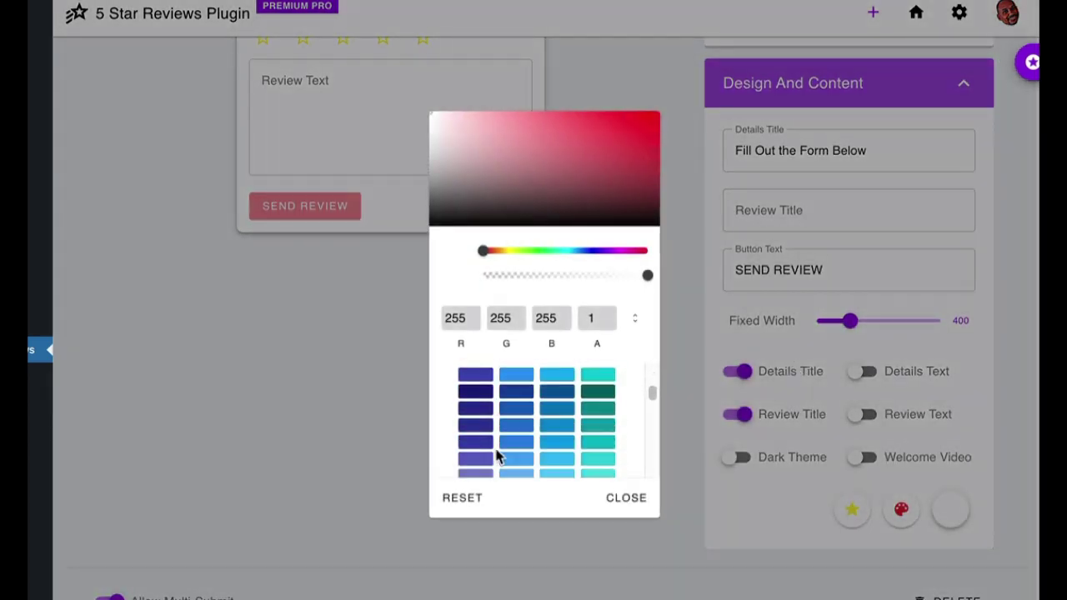
{"action": "left_click", "coordinate": [604, 437]}
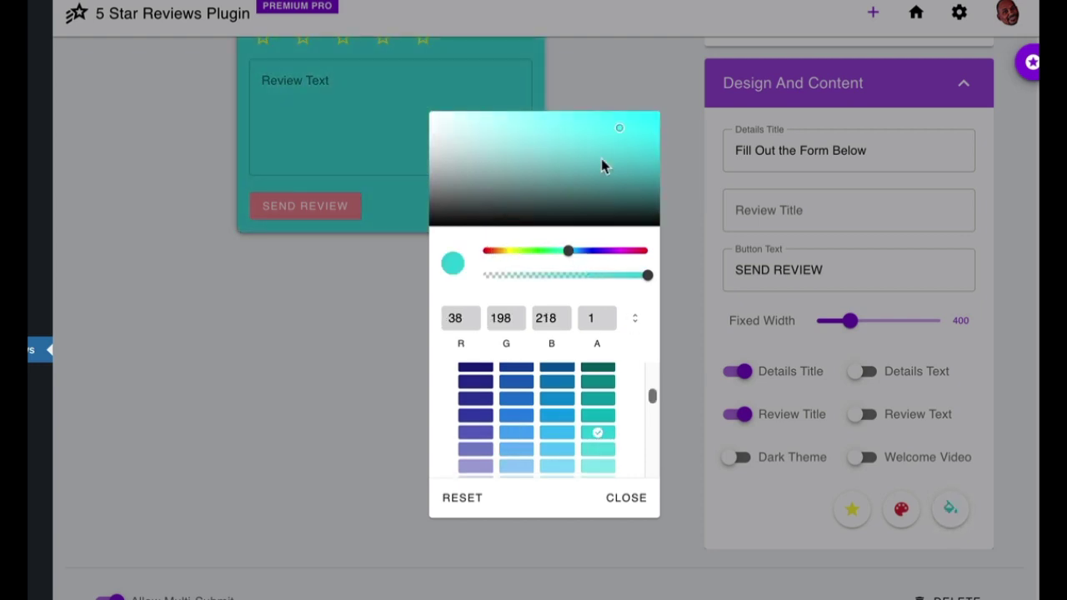
{"action": "left_click_drag", "start_coordinate": [621, 131], "coordinate": [494, 108]}
{"action": "left_click", "coordinate": [633, 497]}
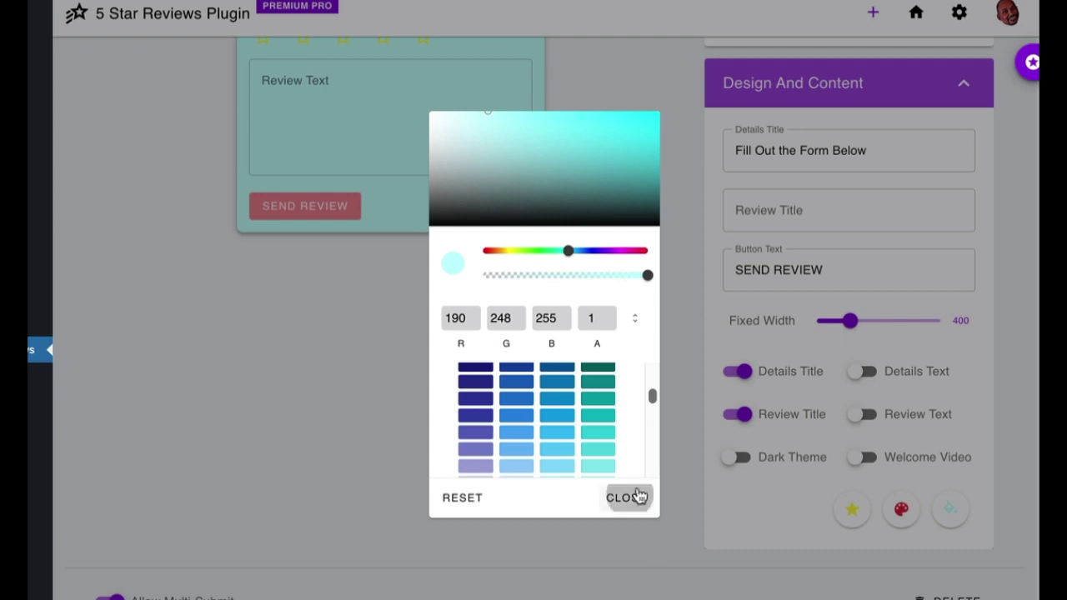
{"action": "scroll", "coordinate": [449, 289], "scroll_direction": "up", "scroll_amount": 4}
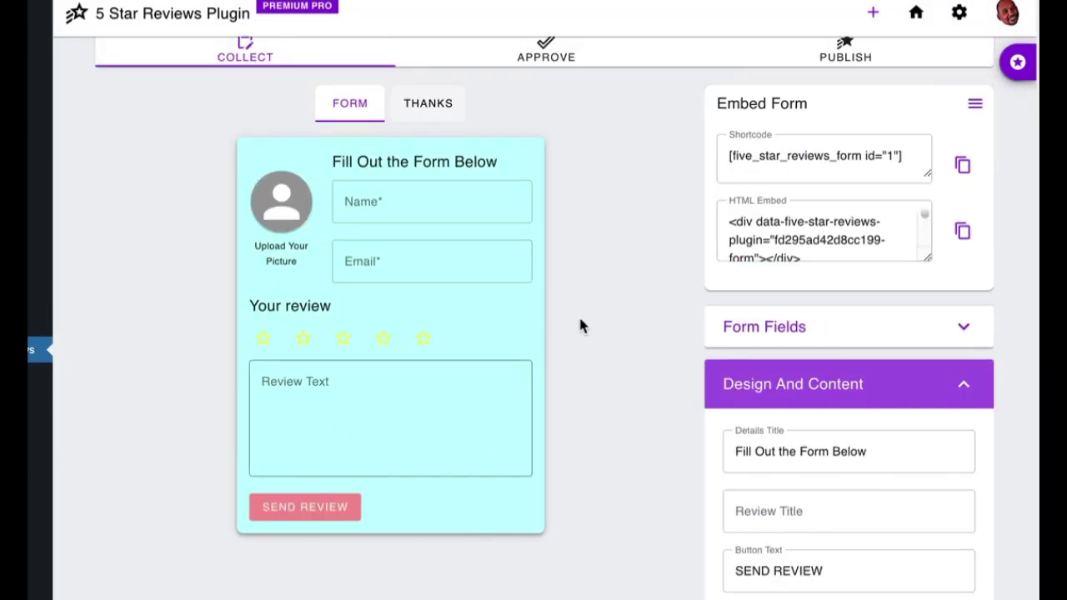
{"action": "left_click", "coordinate": [431, 115]}
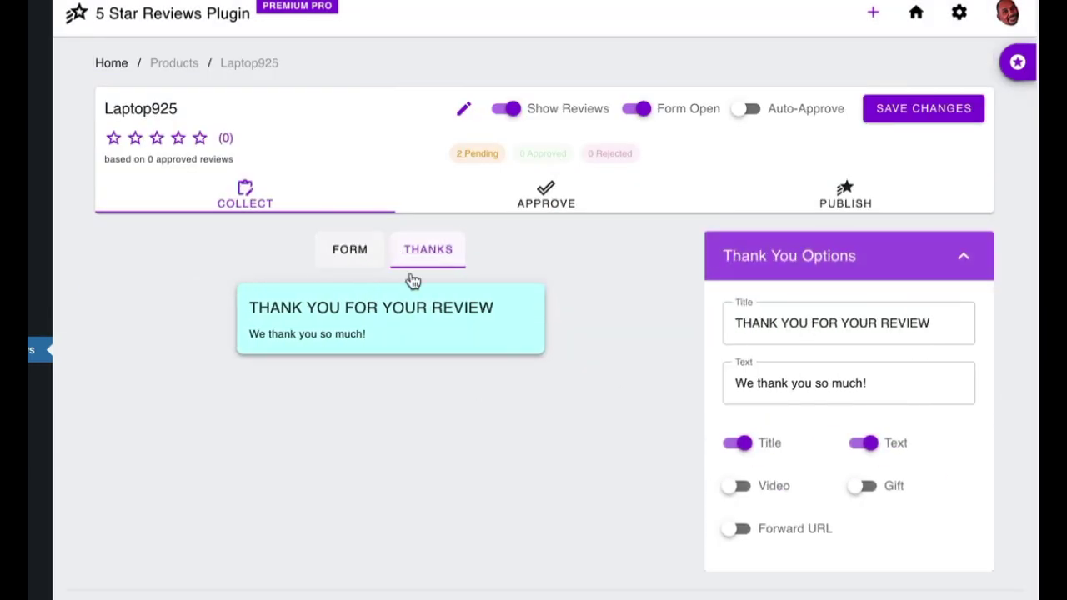
{"action": "left_click", "coordinate": [338, 250]}
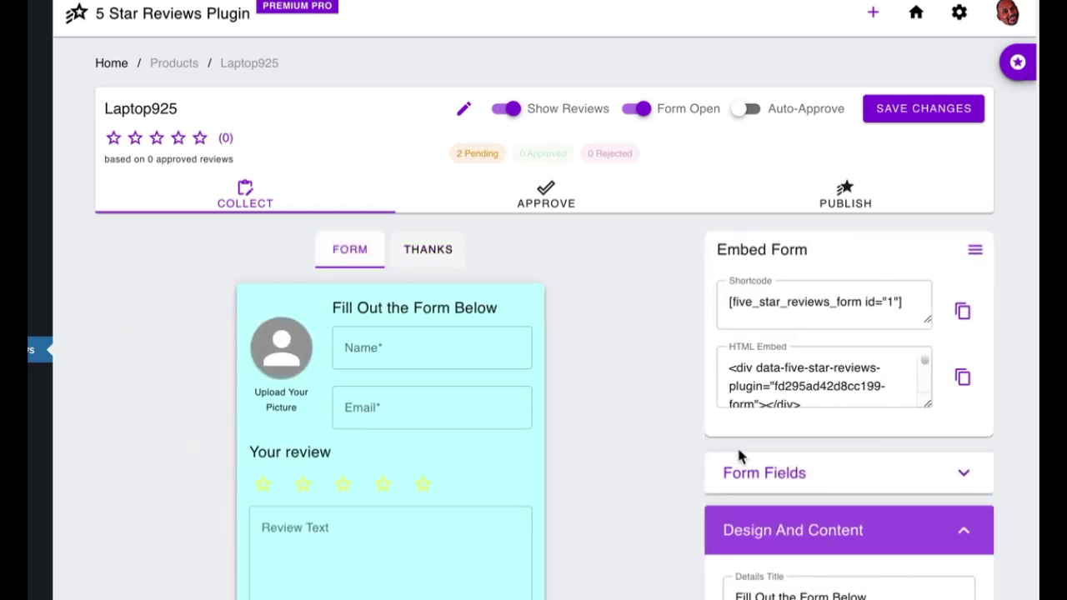
Change the review form's background color back to white (RGB 255, 255, 255).
{"action": "scroll", "coordinate": [739, 453], "scroll_direction": "down", "scroll_amount": 5}
{"action": "left_click", "coordinate": [949, 588]}
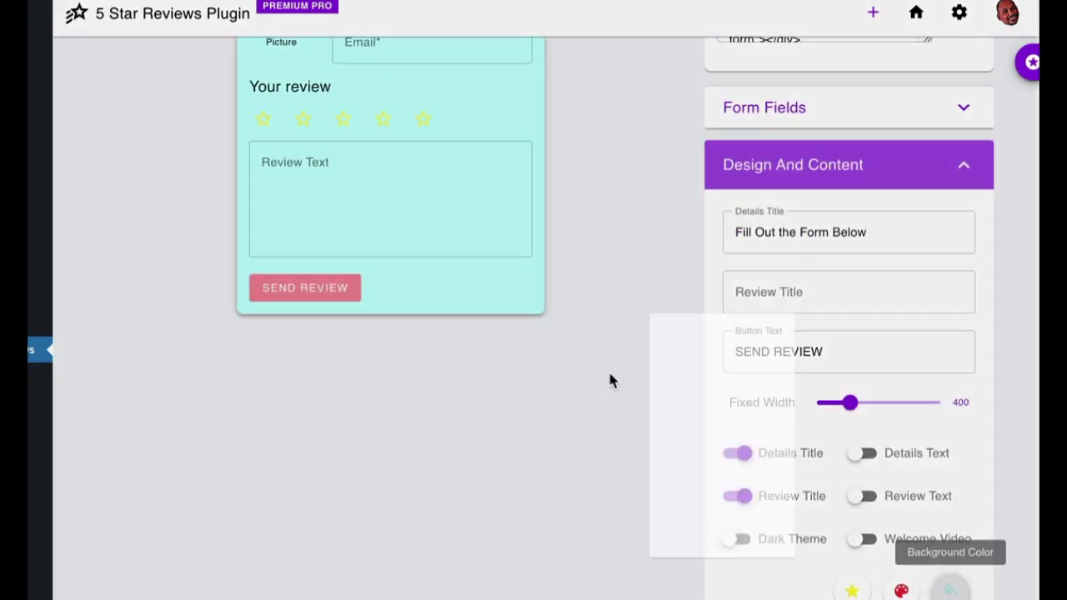
{"action": "left_click_drag", "start_coordinate": [480, 176], "coordinate": [417, 110]}
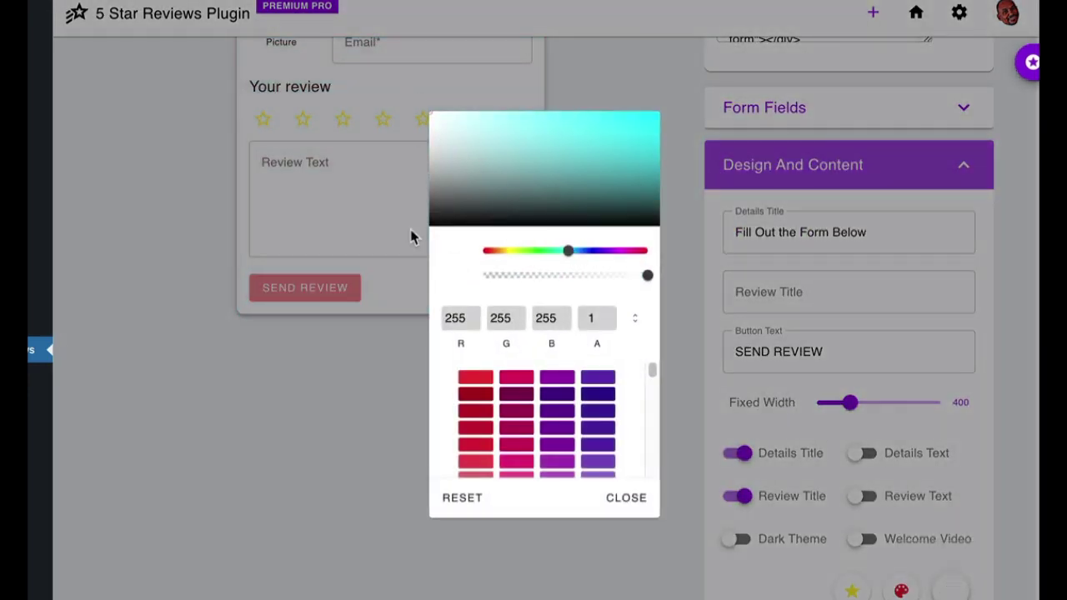
{"action": "left_click", "coordinate": [633, 497]}
{"action": "scroll", "coordinate": [592, 455], "scroll_direction": "up", "scroll_amount": 4}
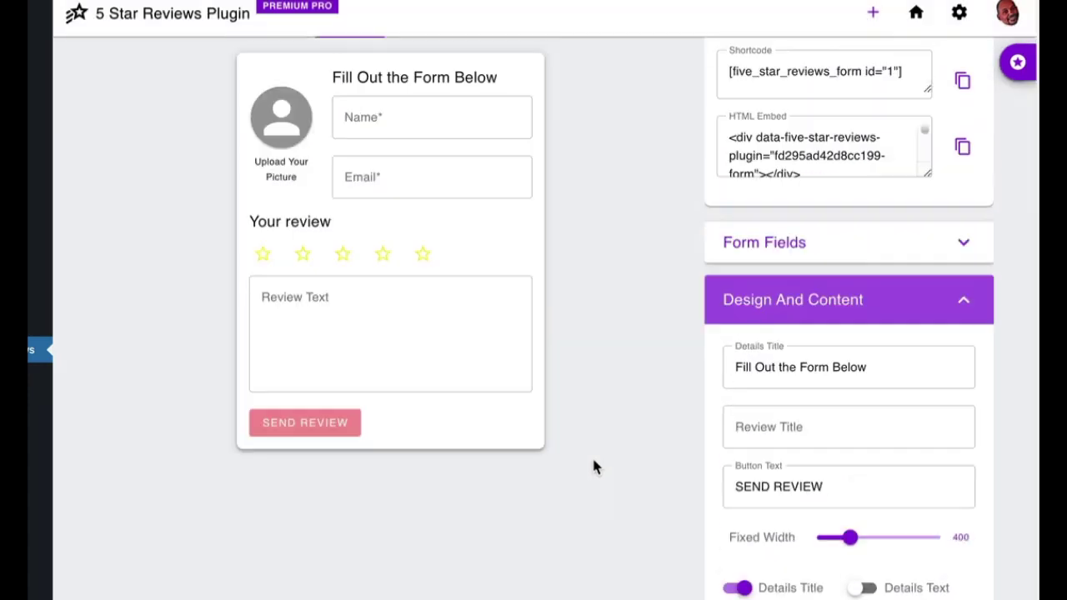
Set the form's theme color to a bright blue (RGB 73, 119, 255) and view the thank-you page preview.
{"action": "scroll", "coordinate": [591, 450], "scroll_direction": "down", "scroll_amount": 5}
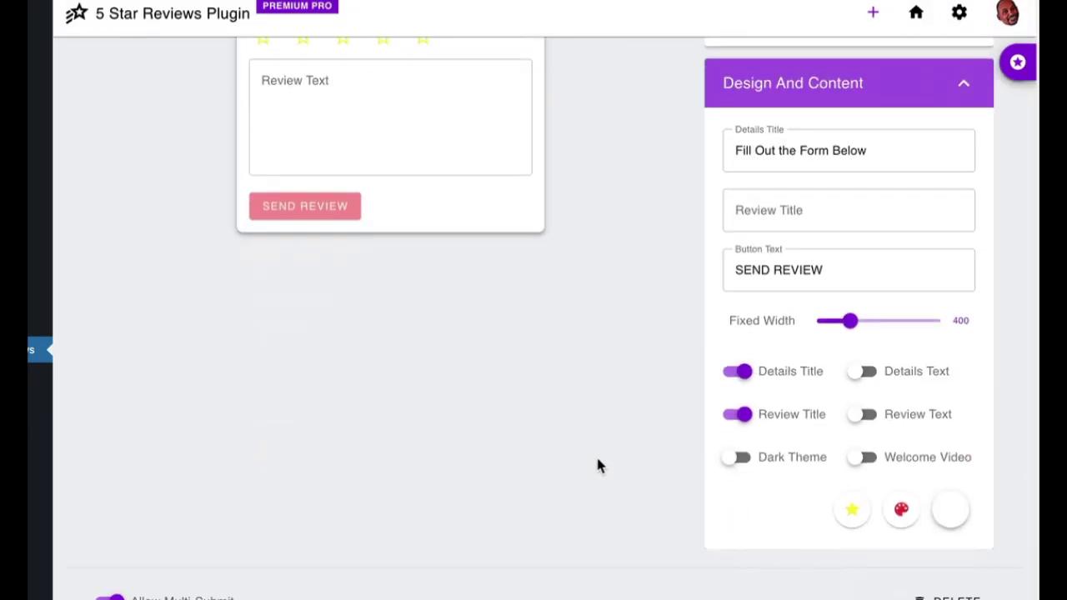
{"action": "left_click", "coordinate": [901, 509]}
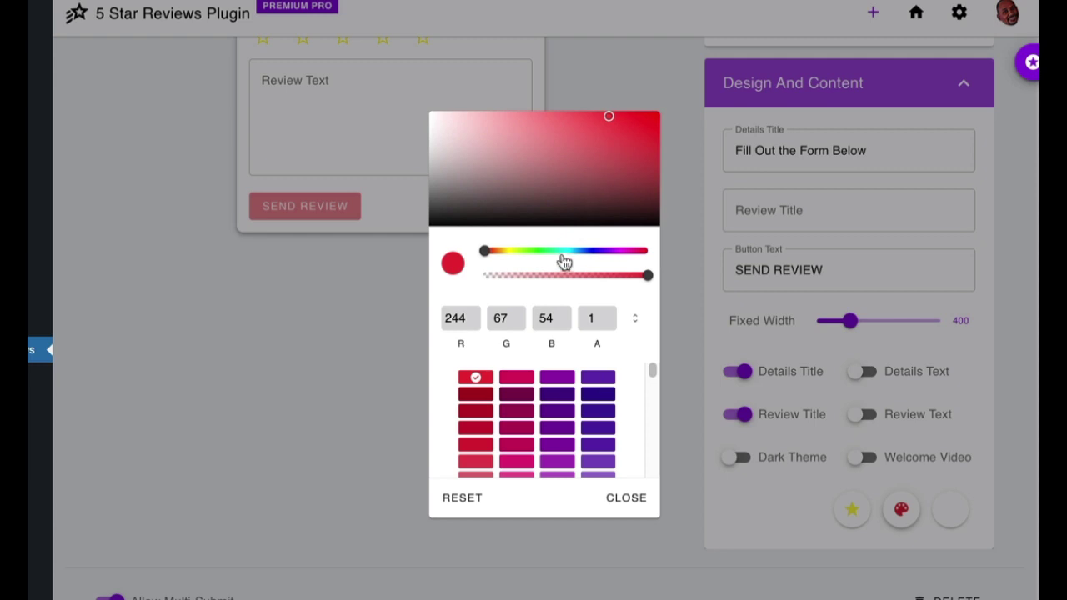
{"action": "left_click_drag", "start_coordinate": [567, 252], "coordinate": [588, 256]}
{"action": "left_click_drag", "start_coordinate": [628, 138], "coordinate": [595, 113]}
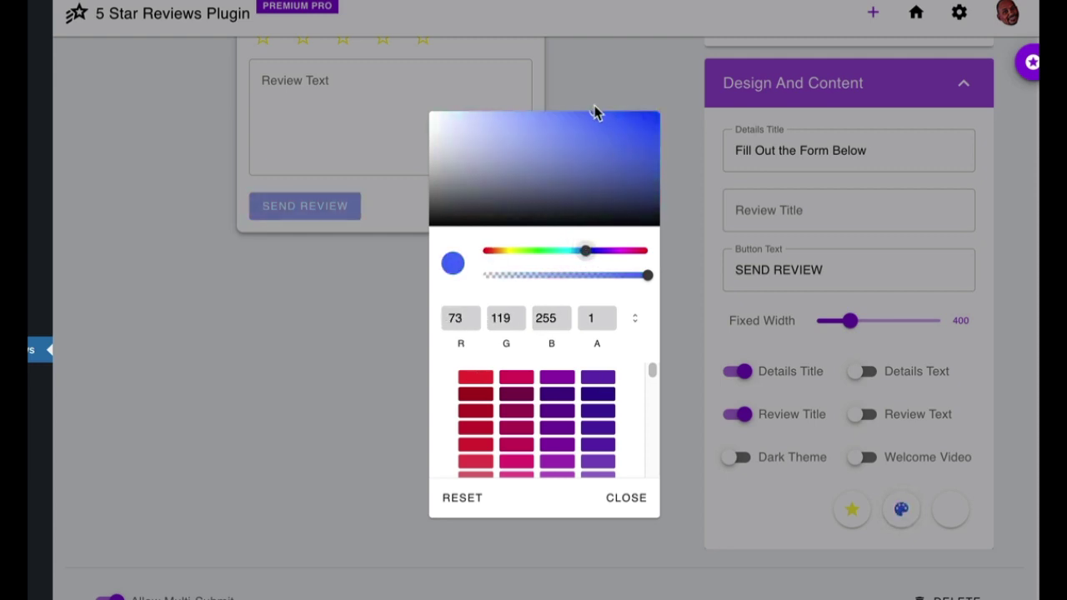
{"action": "left_click", "coordinate": [626, 498]}
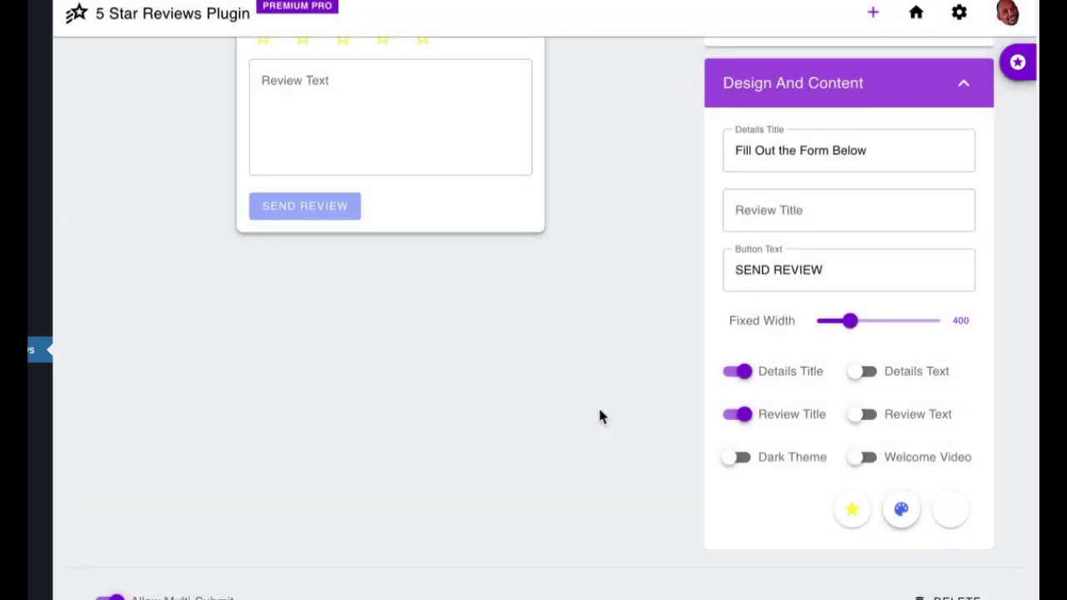
{"action": "scroll", "coordinate": [605, 400], "scroll_direction": "up", "scroll_amount": 5}
{"action": "left_click", "coordinate": [429, 220]}
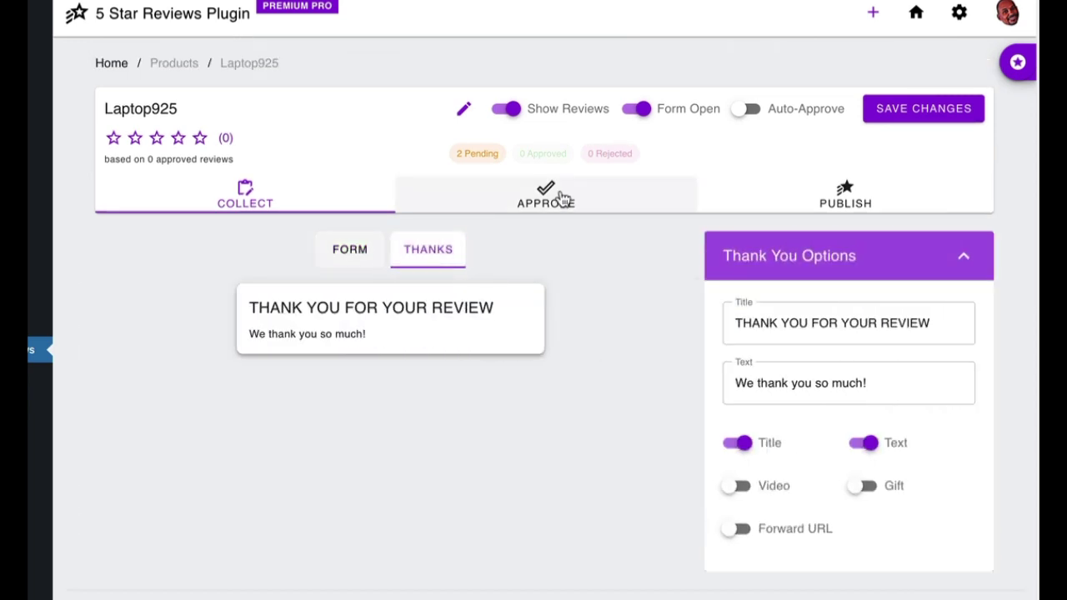
Open the product's review approval section and look over its pending and approved reviews.
{"action": "left_click", "coordinate": [562, 200]}
{"action": "scroll", "coordinate": [787, 487], "scroll_direction": "down", "scroll_amount": 1}
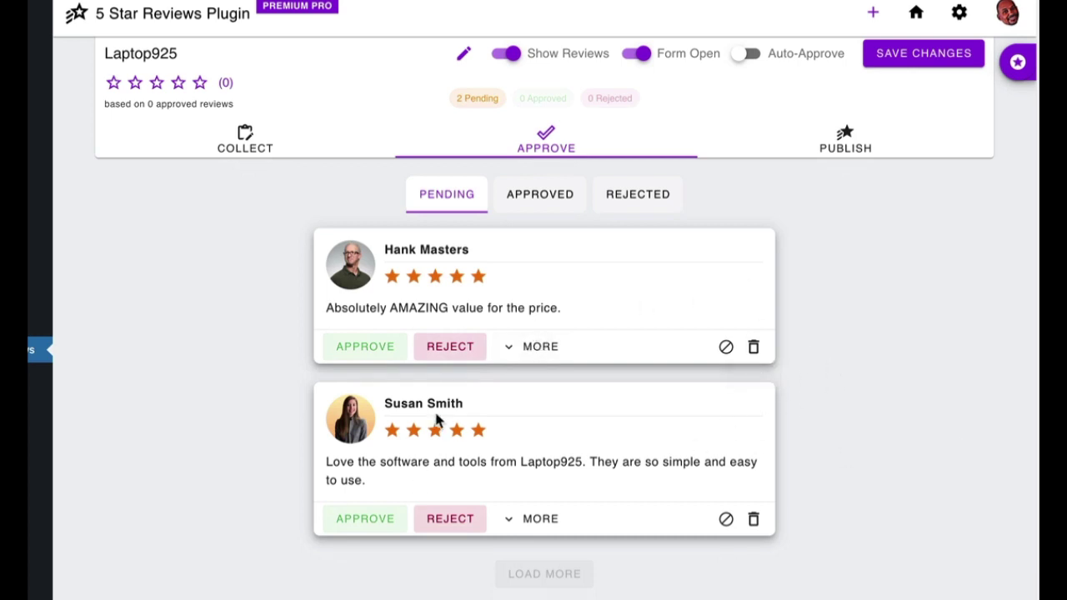
{"action": "left_click", "coordinate": [545, 211]}
{"action": "scroll", "coordinate": [584, 208], "scroll_direction": "up", "scroll_amount": 1}
{"action": "left_click", "coordinate": [448, 249]}
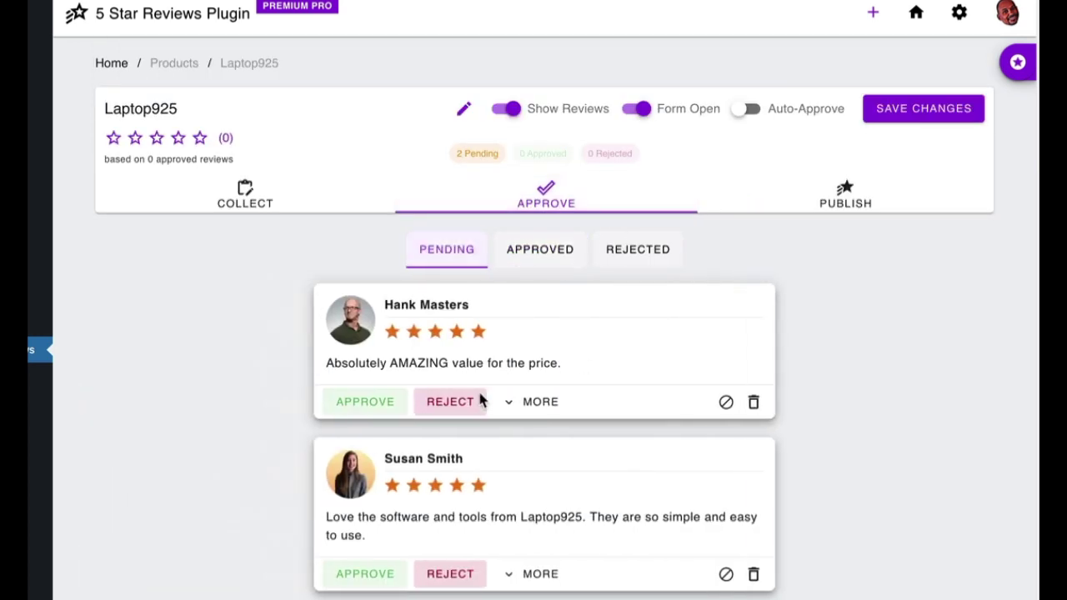
Expand the first pending review's details, look through them and collapse them again.
{"action": "scroll", "coordinate": [469, 389], "scroll_direction": "down", "scroll_amount": 1}
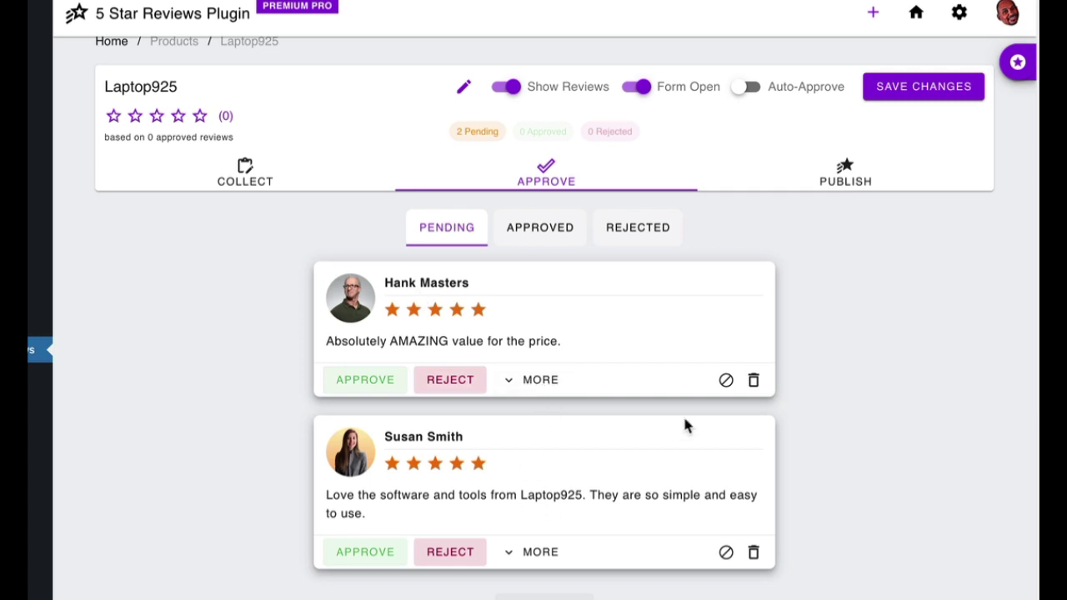
{"action": "left_click", "coordinate": [528, 382]}
{"action": "scroll", "coordinate": [575, 421], "scroll_direction": "down", "scroll_amount": 2}
{"action": "scroll", "coordinate": [553, 422], "scroll_direction": "up", "scroll_amount": 2}
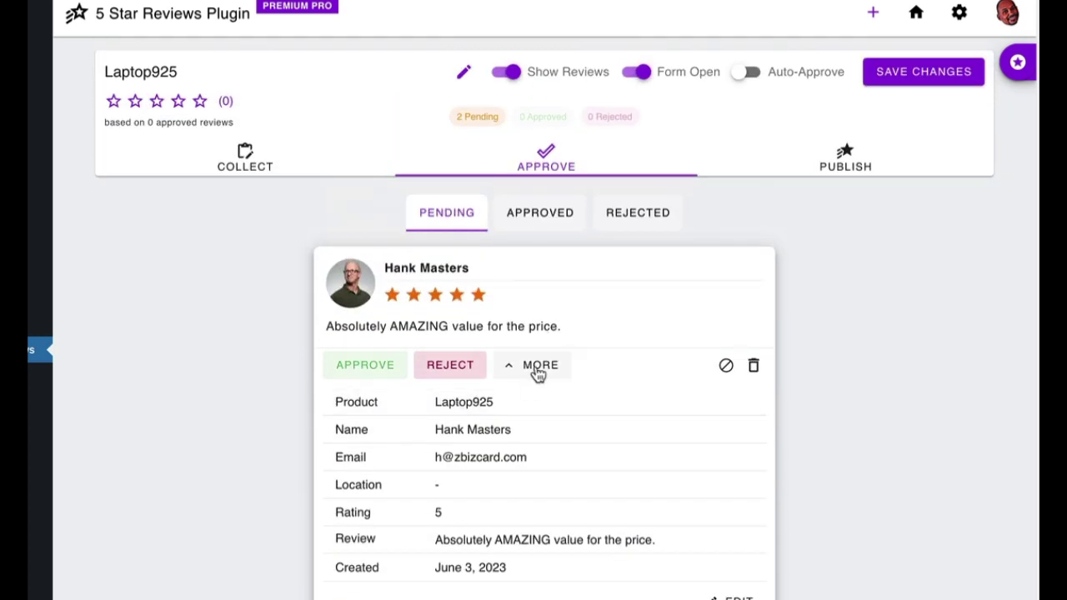
{"action": "left_click", "coordinate": [537, 367]}
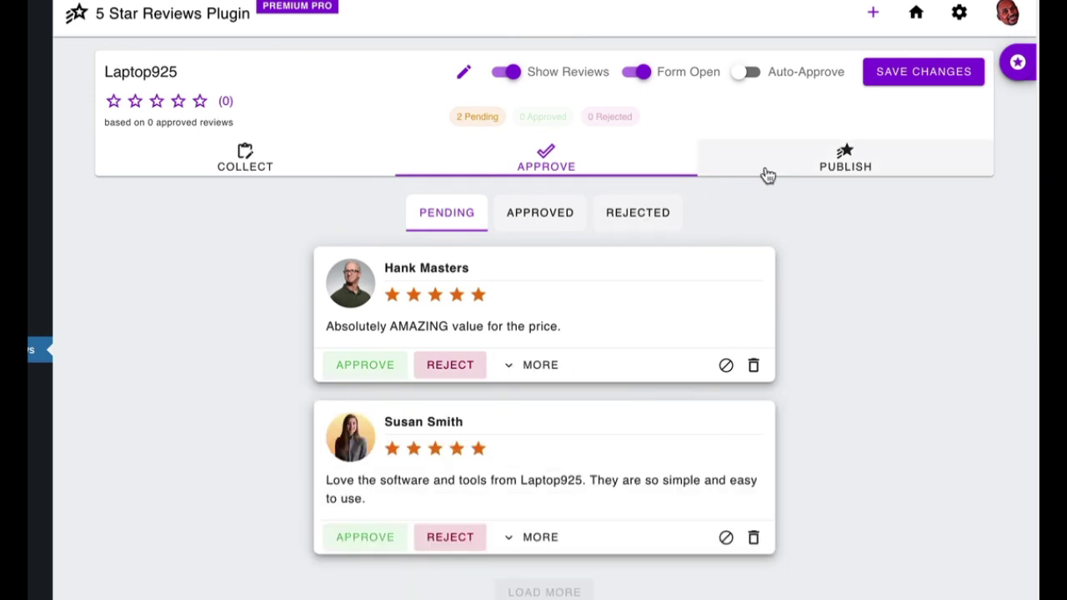
Check the plaque preview in the publishing section, and approve the first pending review, about the AMAZING value for the price.
{"action": "left_click", "coordinate": [837, 175]}
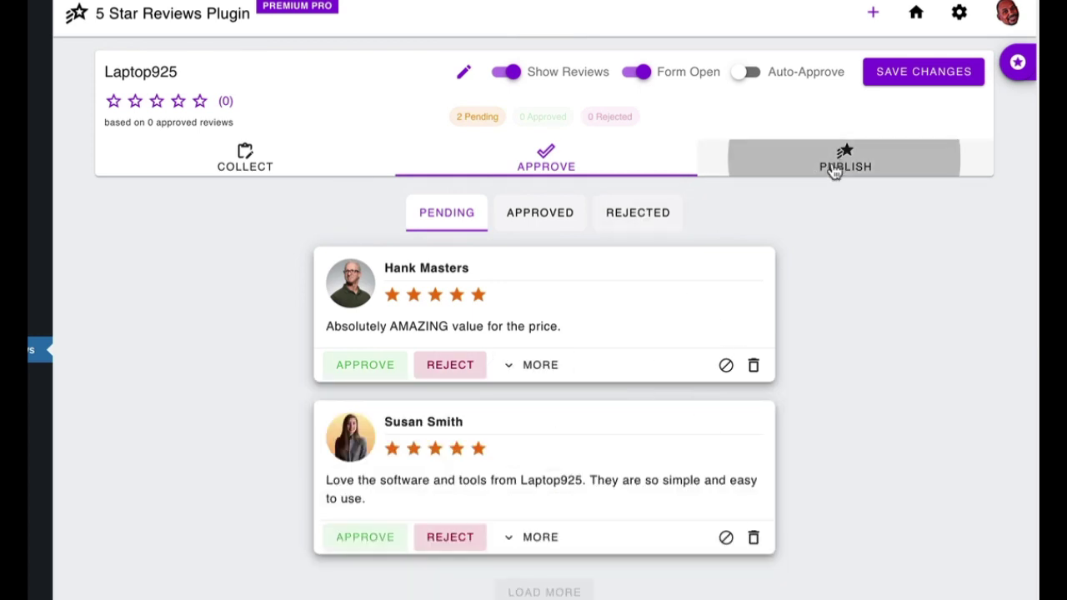
{"action": "left_click", "coordinate": [442, 254]}
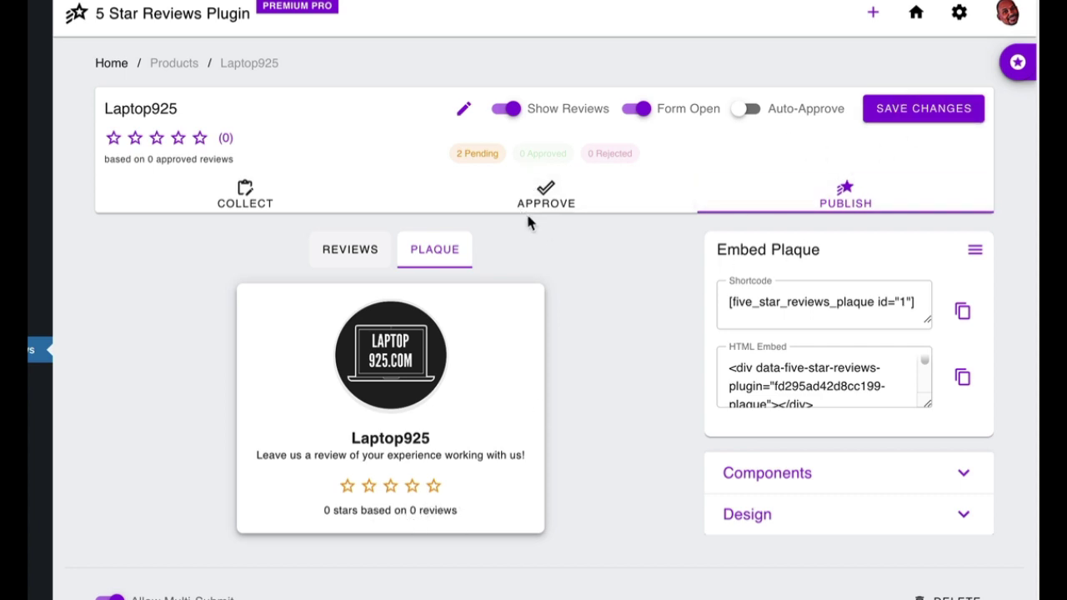
{"action": "left_click", "coordinate": [547, 197]}
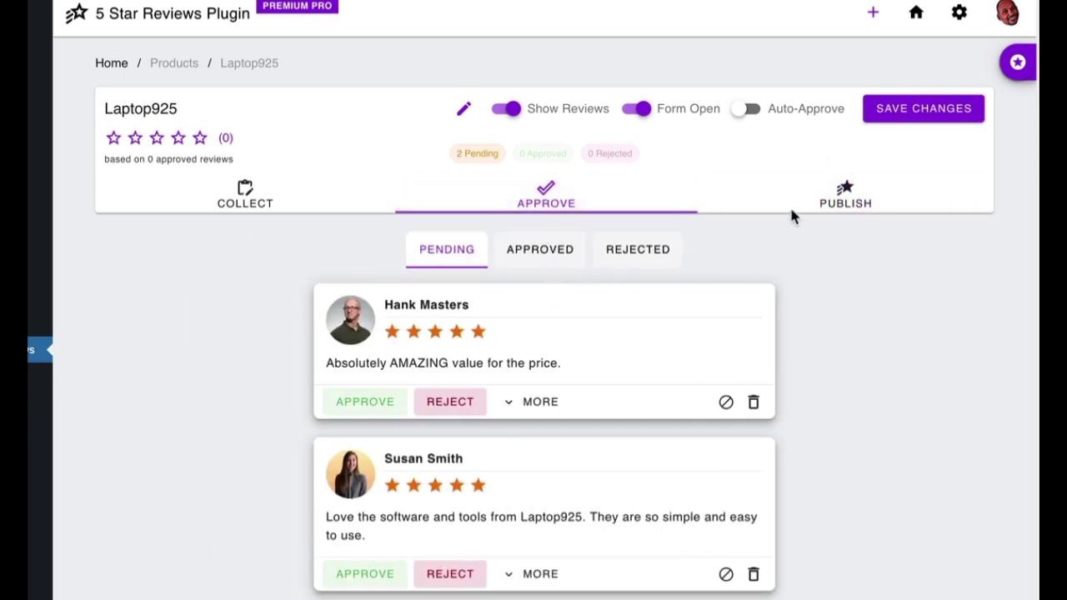
{"action": "left_click", "coordinate": [372, 406]}
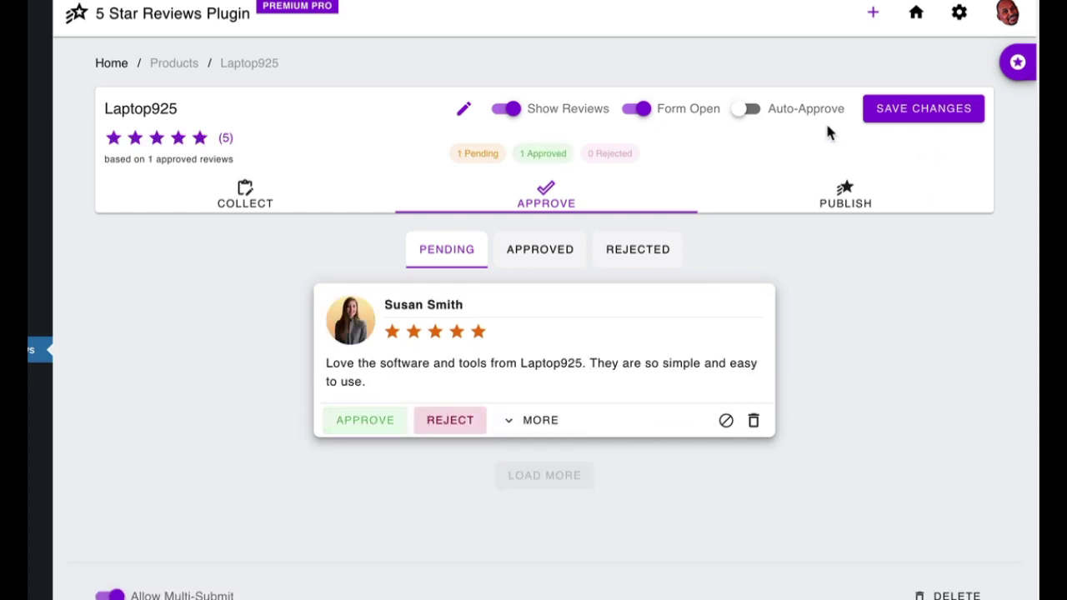
Reload the product's publishing section and look over the plaque and reviews previews.
{"action": "left_click", "coordinate": [866, 207]}
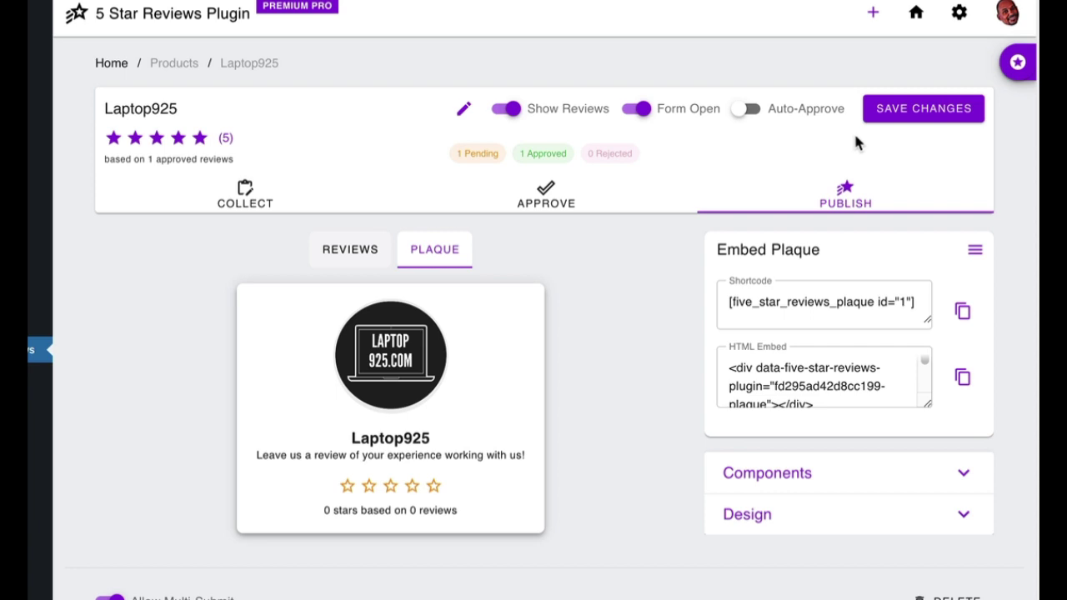
{"action": "key", "text": "ctrl+r"}
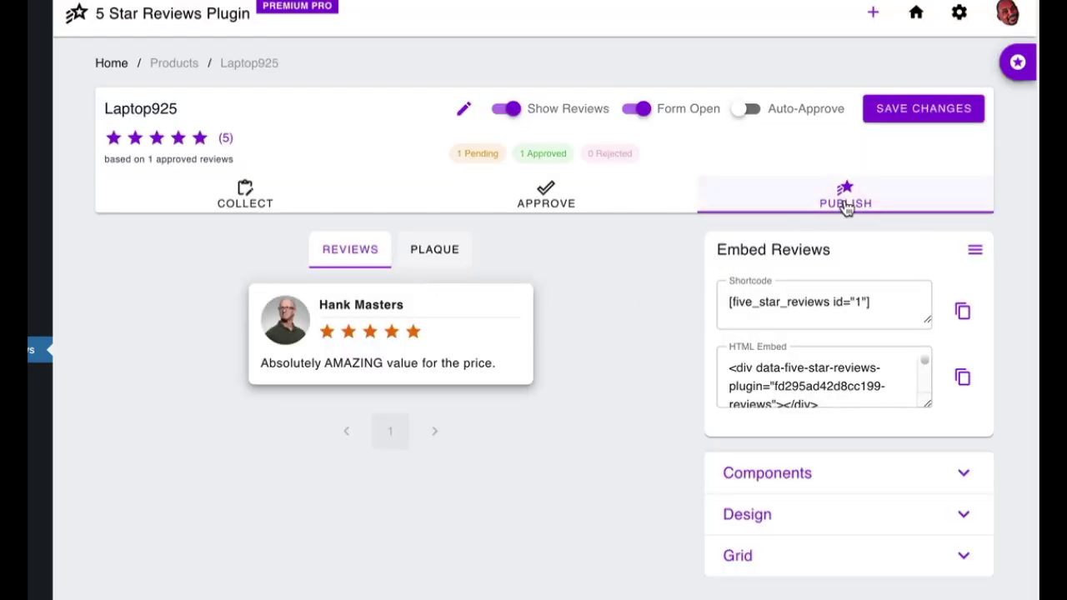
{"action": "left_click", "coordinate": [453, 265]}
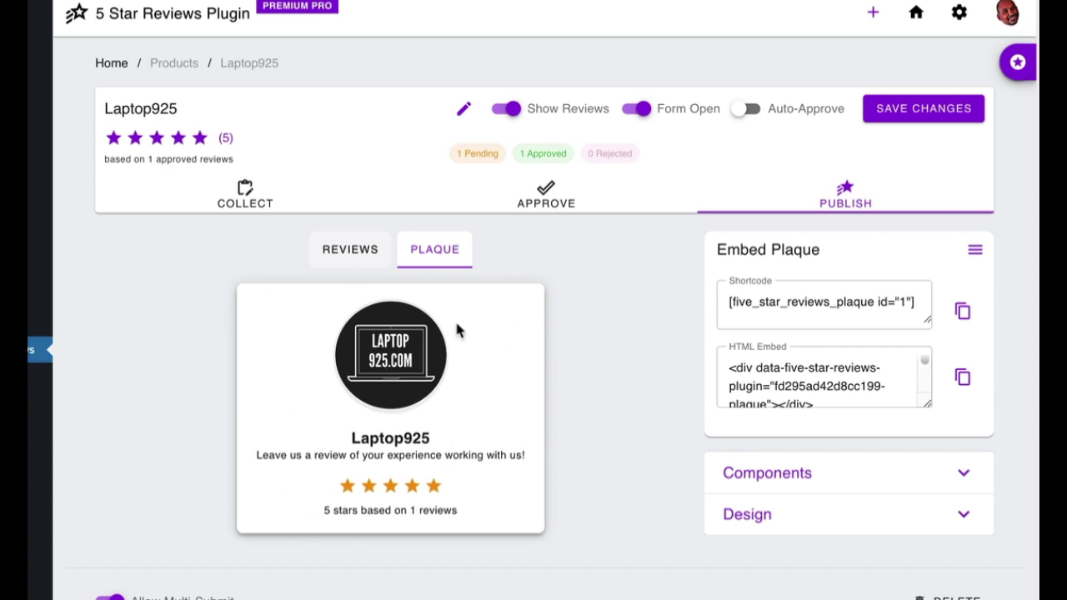
{"action": "left_click", "coordinate": [349, 249]}
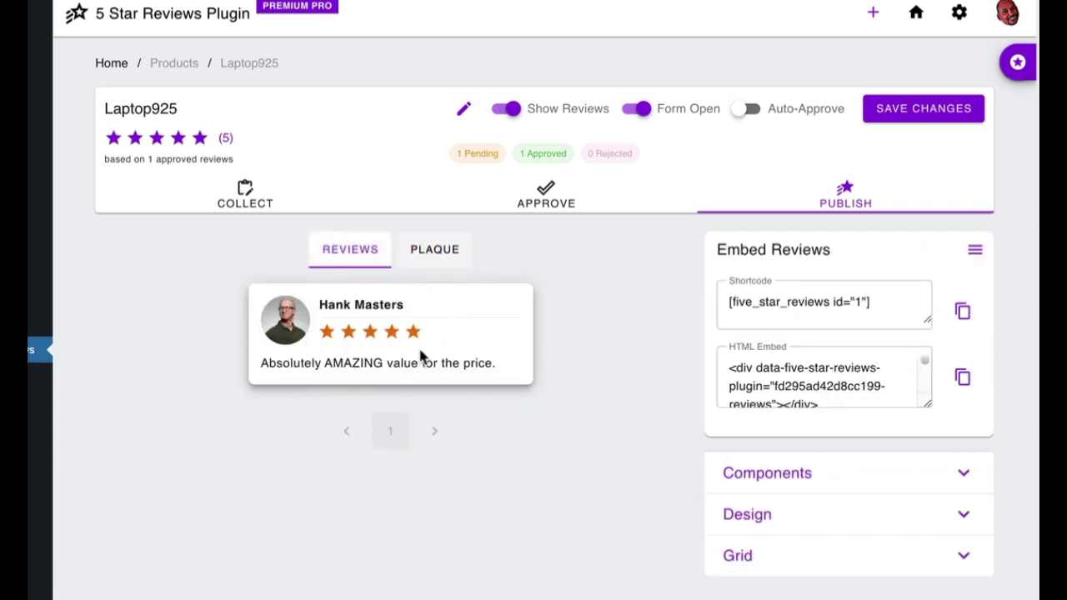
Expand the component settings of the published reviews and turn off the reviewer's Name.
{"action": "left_click", "coordinate": [884, 473]}
{"action": "scroll", "coordinate": [881, 481], "scroll_direction": "down", "scroll_amount": 3}
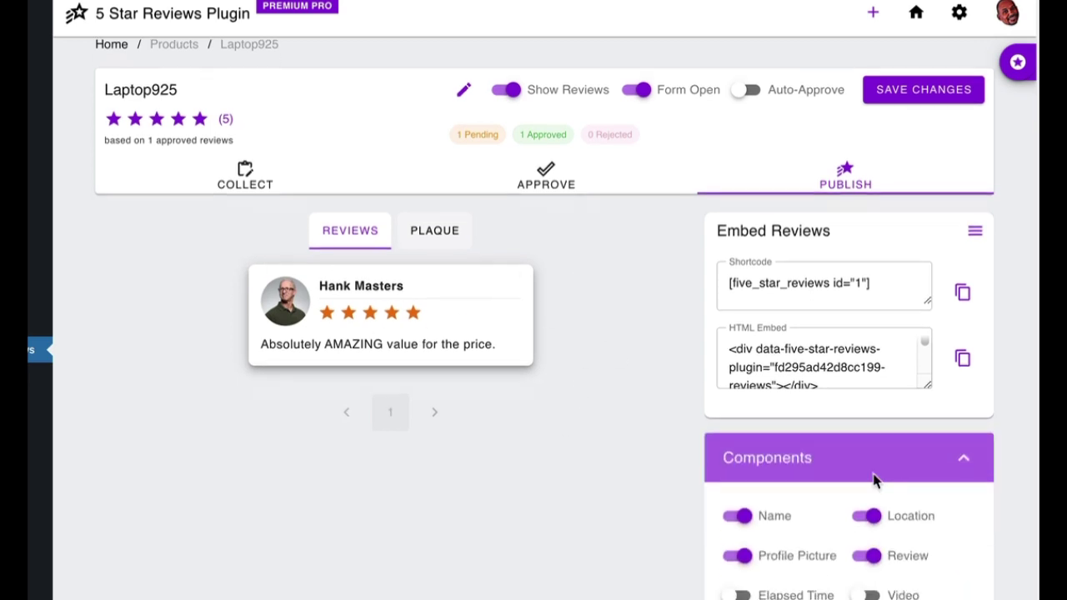
{"action": "left_click", "coordinate": [742, 358]}
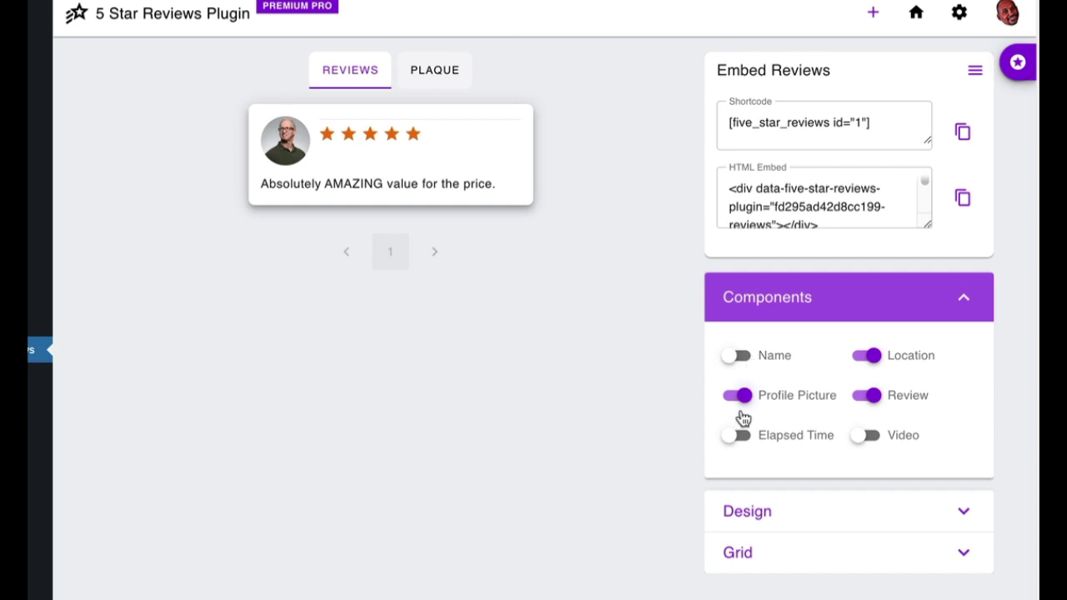
Turn the published reviews' Profile Picture off and on again, and turn Name back on.
{"action": "left_click", "coordinate": [742, 396]}
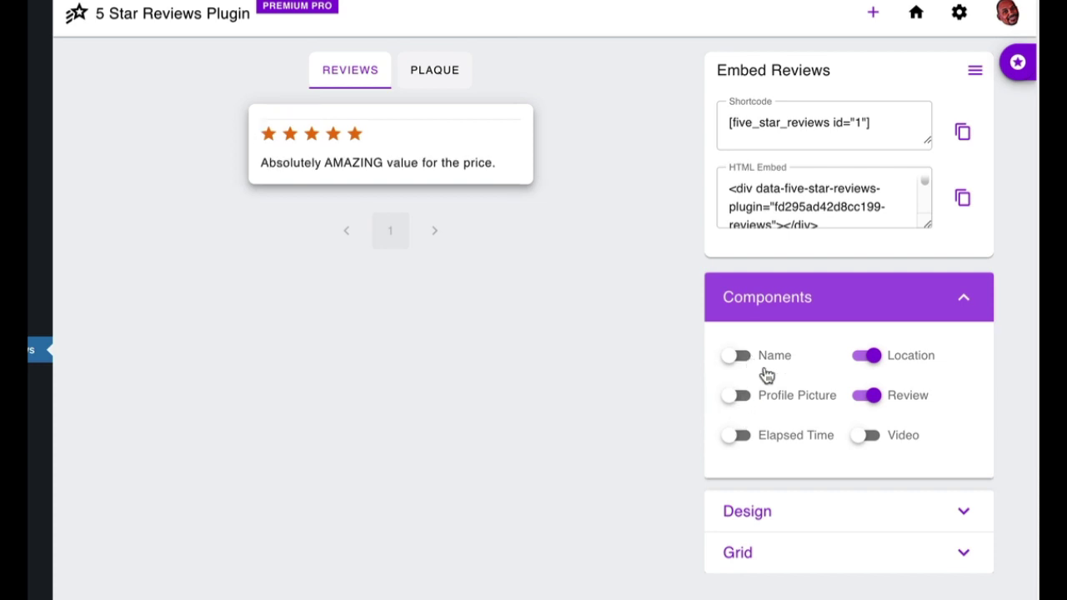
{"action": "left_click", "coordinate": [736, 396]}
{"action": "left_click", "coordinate": [737, 356]}
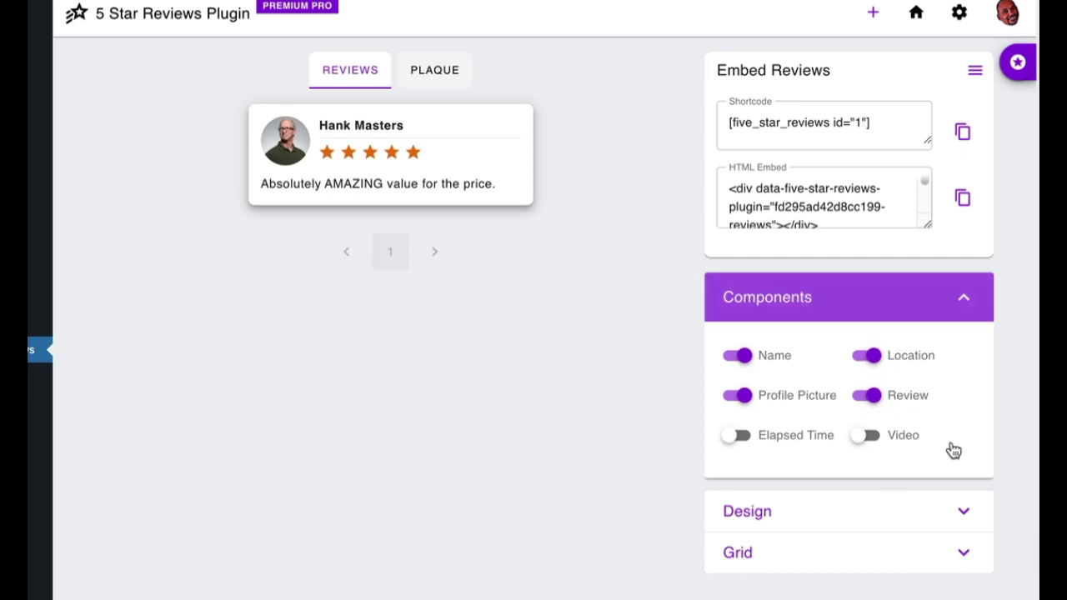
Try switching the Review and Video components of the published reviews, restoring Review to on and Video to off.
{"action": "left_click", "coordinate": [871, 401]}
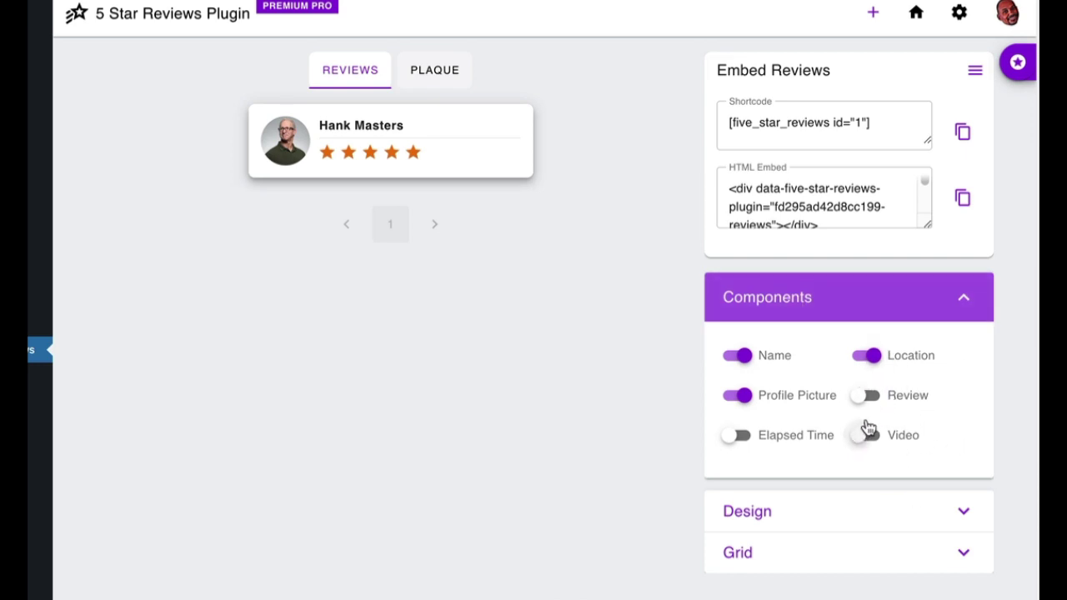
{"action": "left_click", "coordinate": [868, 413]}
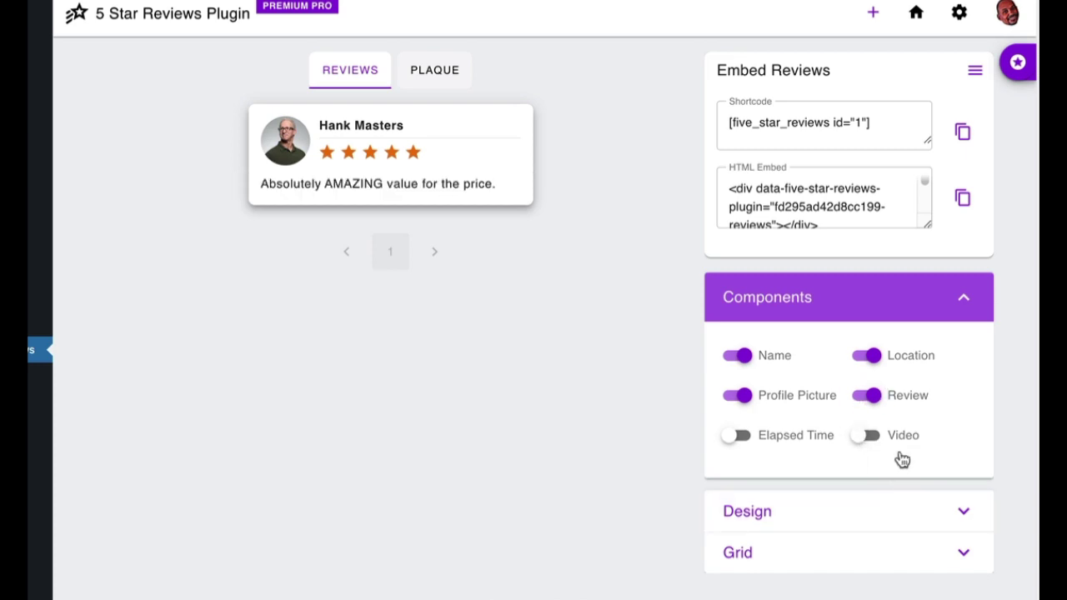
{"action": "left_click", "coordinate": [867, 439]}
{"action": "left_click", "coordinate": [867, 441]}
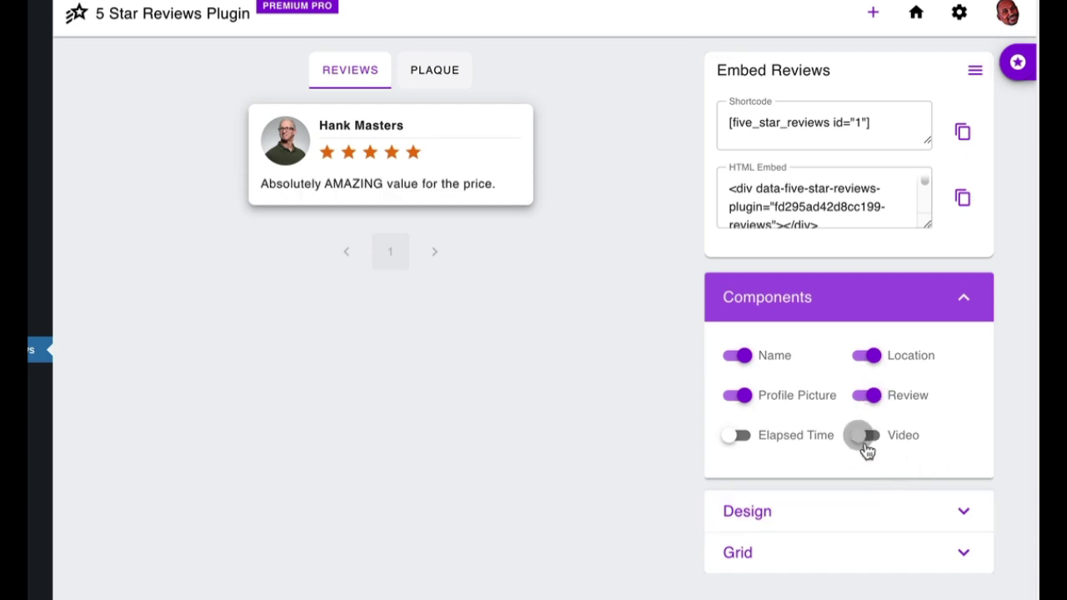
{"action": "scroll", "coordinate": [600, 401], "scroll_direction": "up", "scroll_amount": 1}
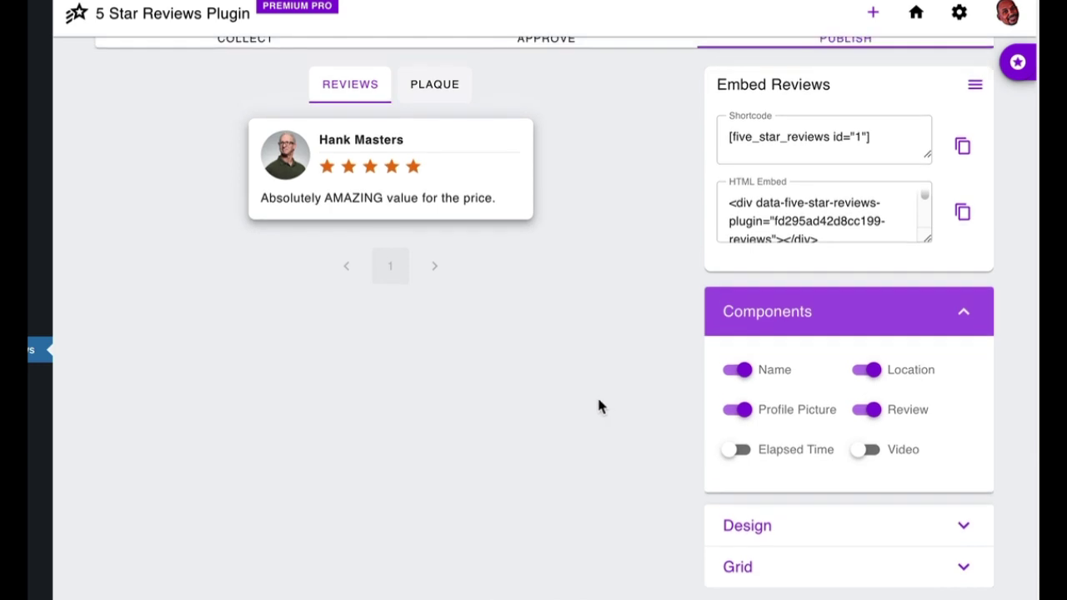
Expand the design settings of the published reviews and view the review layouts alongside the review preview.
{"action": "scroll", "coordinate": [603, 404], "scroll_direction": "down", "scroll_amount": 2}
{"action": "scroll", "coordinate": [606, 414], "scroll_direction": "down", "scroll_amount": 1}
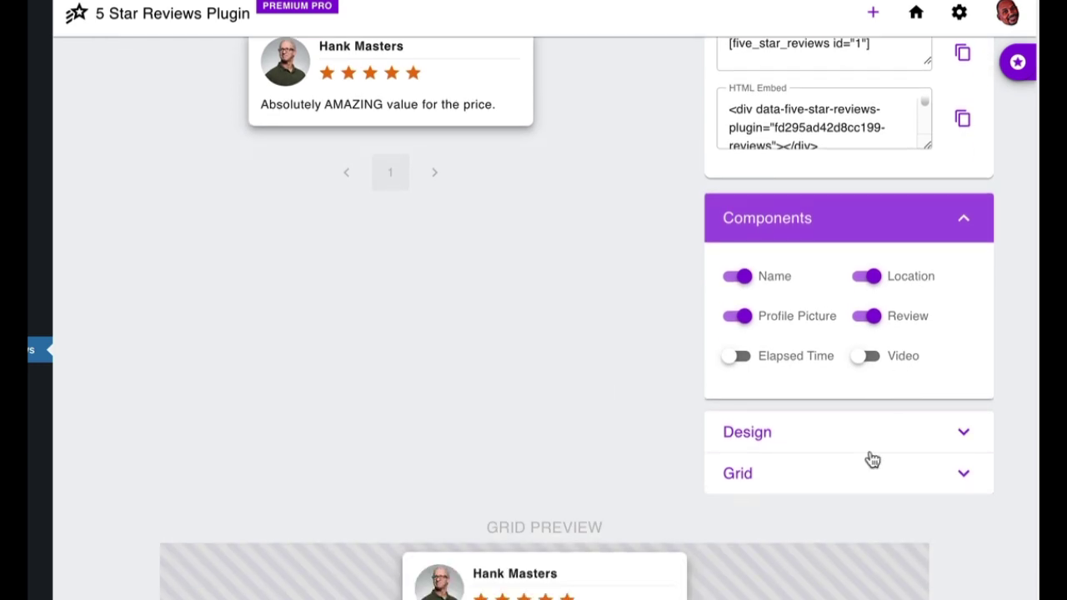
{"action": "left_click", "coordinate": [832, 436]}
{"action": "scroll", "coordinate": [497, 325], "scroll_direction": "up", "scroll_amount": 5}
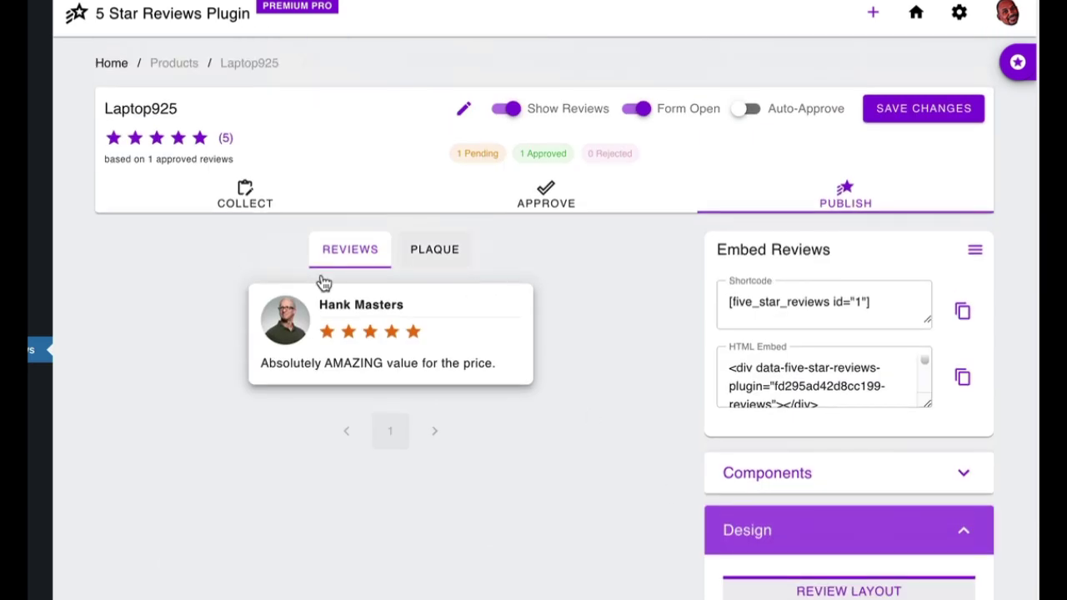
{"action": "scroll", "coordinate": [379, 392], "scroll_direction": "down", "scroll_amount": 3}
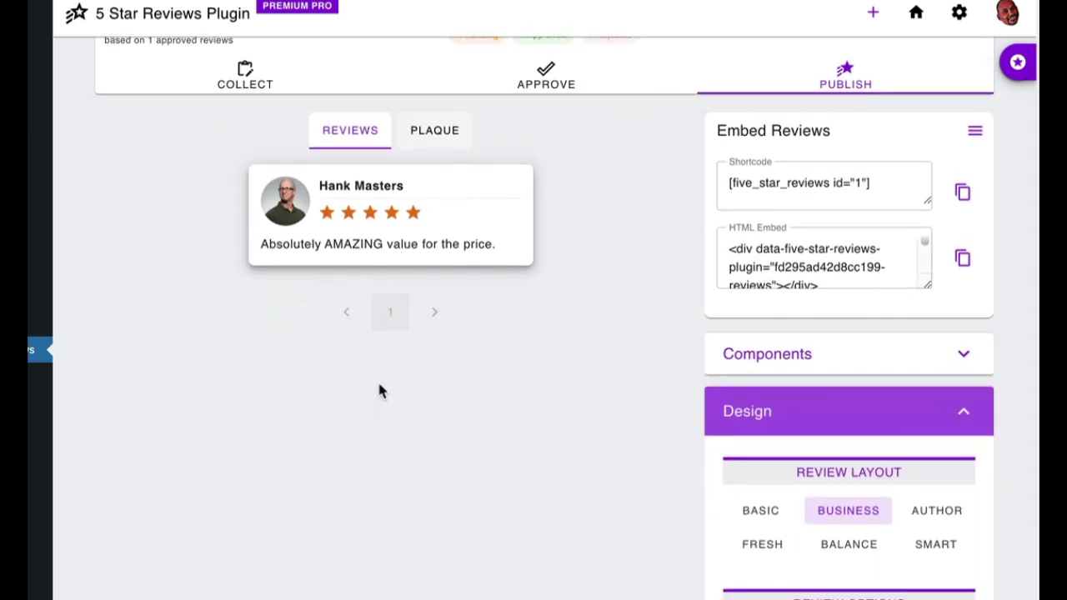
{"action": "scroll", "coordinate": [412, 384], "scroll_direction": "up", "scroll_amount": 1}
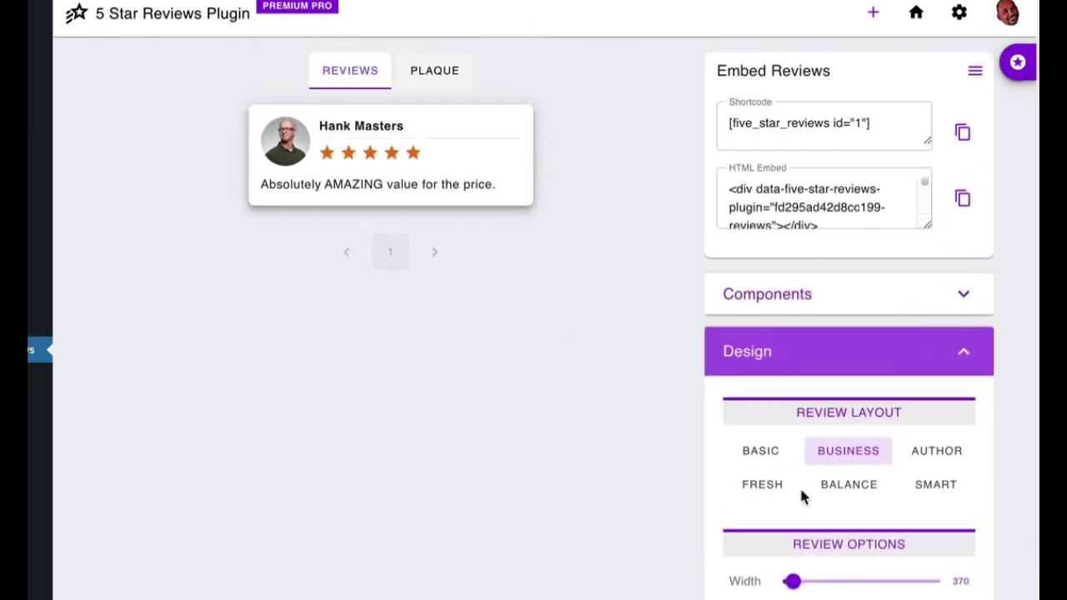
Try the Basic, Author, Balance and Fresh review layouts, and return to the Business layout.
{"action": "left_click", "coordinate": [762, 456]}
{"action": "left_click", "coordinate": [935, 468]}
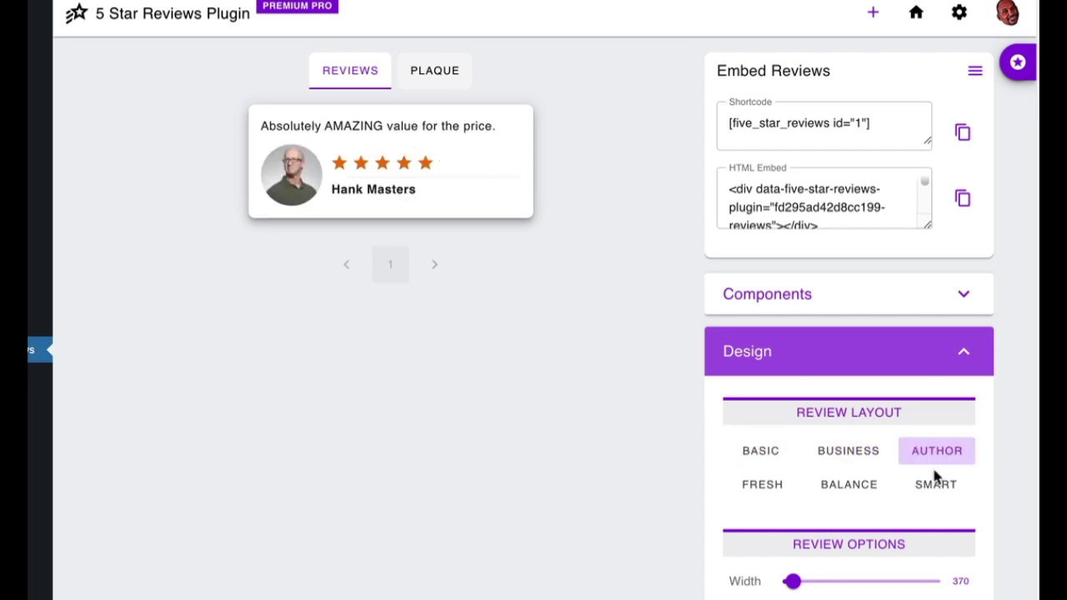
{"action": "left_click", "coordinate": [862, 493]}
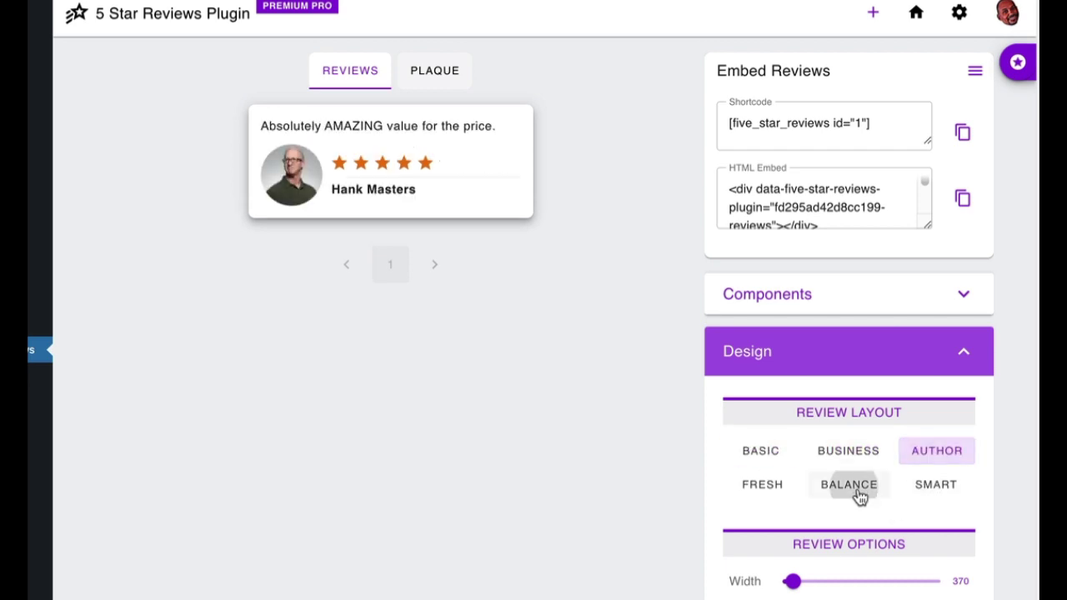
{"action": "left_click", "coordinate": [746, 486]}
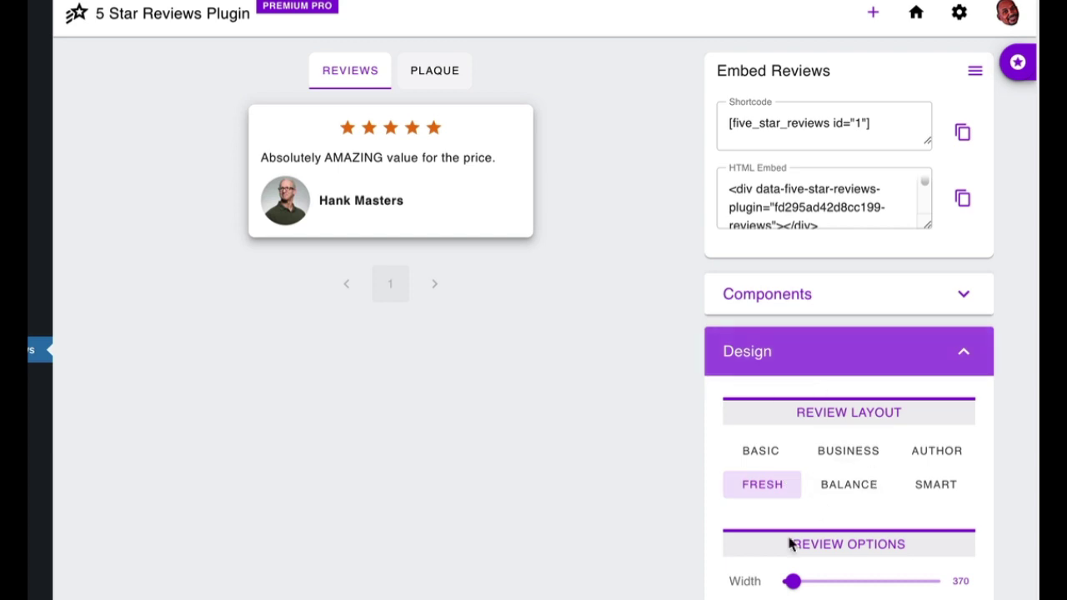
{"action": "left_click", "coordinate": [853, 451]}
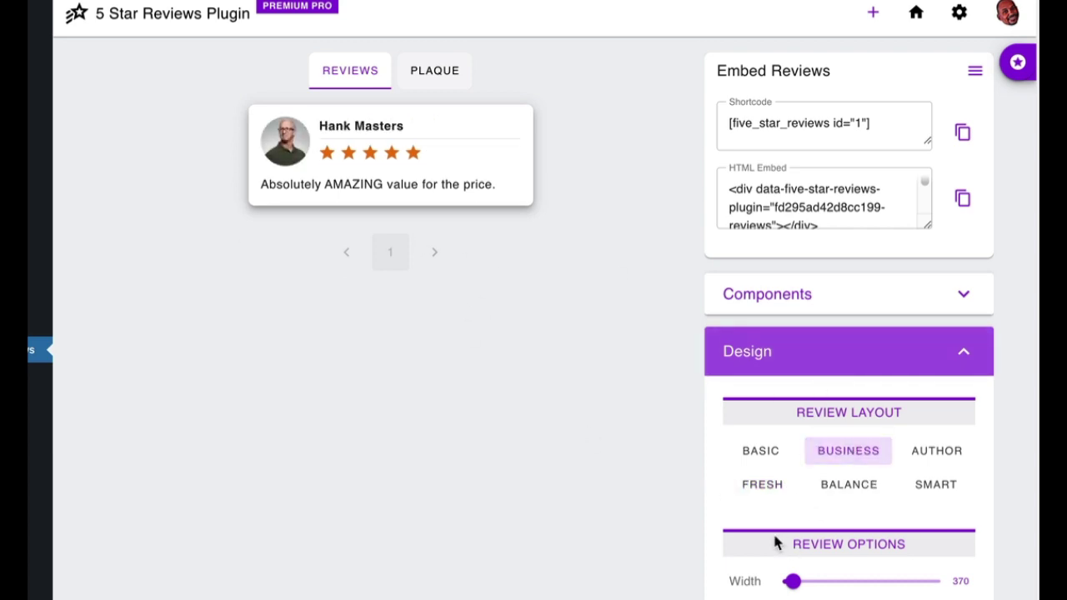
Turn off the review card's Rounded and Shadow options to see the effect, and turn both back on.
{"action": "scroll", "coordinate": [706, 498], "scroll_direction": "down", "scroll_amount": 1}
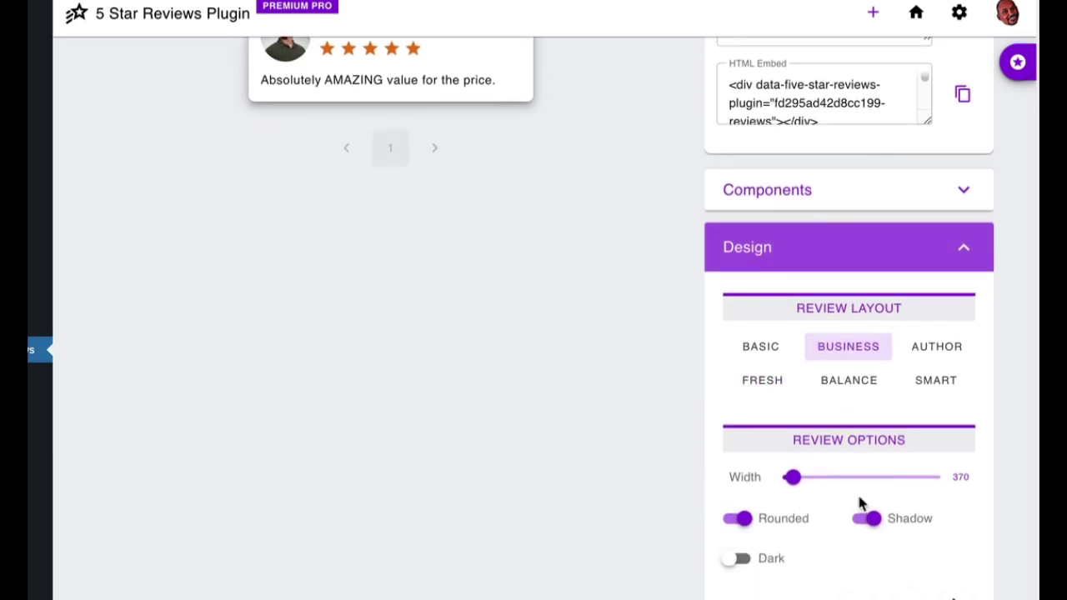
{"action": "scroll", "coordinate": [887, 454], "scroll_direction": "down", "scroll_amount": 1}
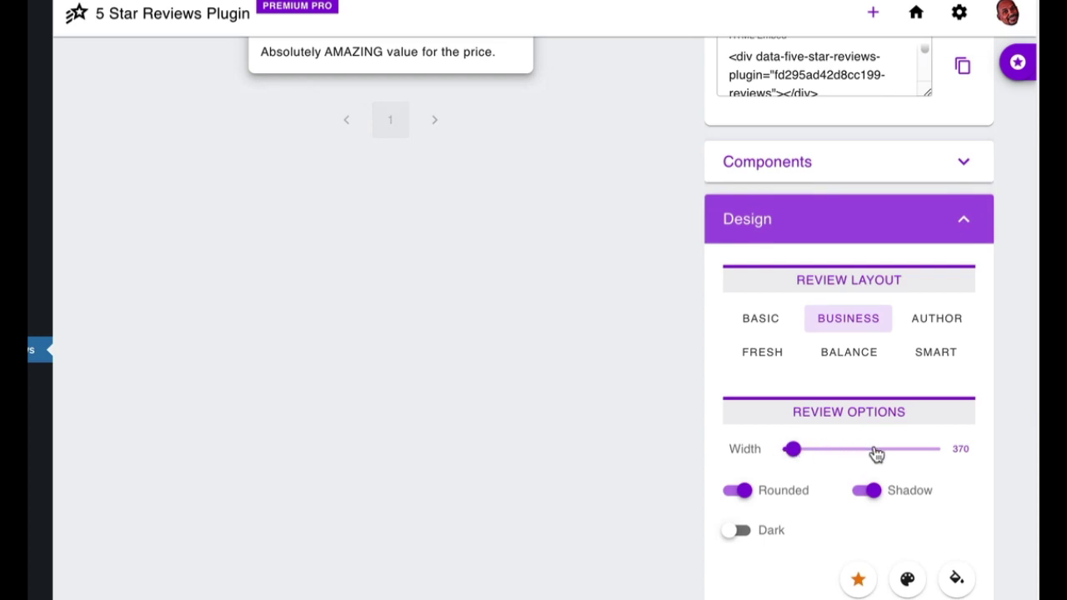
{"action": "scroll", "coordinate": [848, 515], "scroll_direction": "up", "scroll_amount": 1}
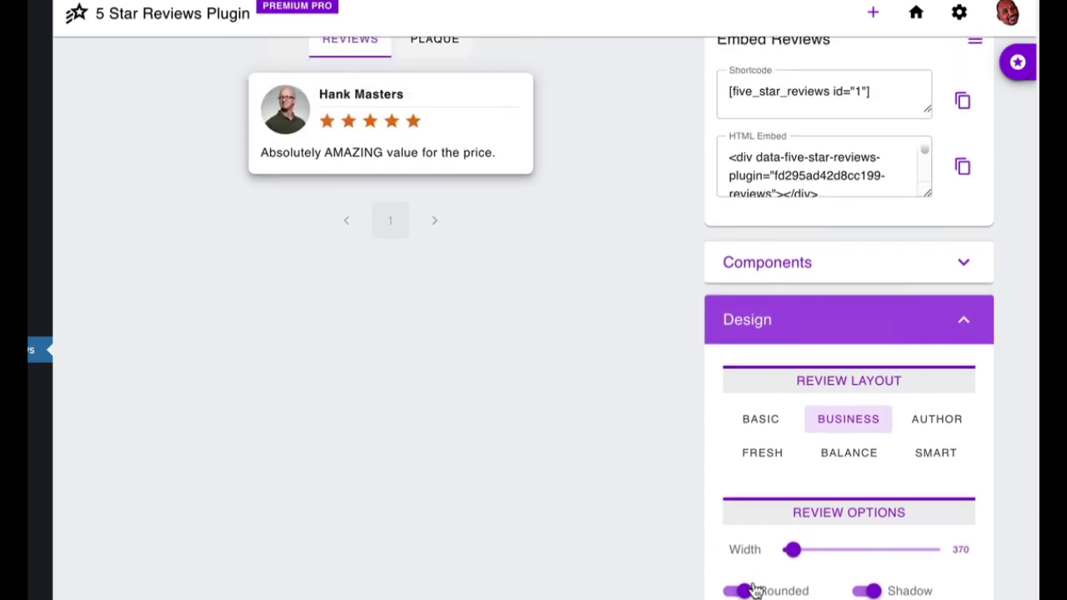
{"action": "left_click", "coordinate": [751, 592]}
{"action": "left_click", "coordinate": [867, 591]}
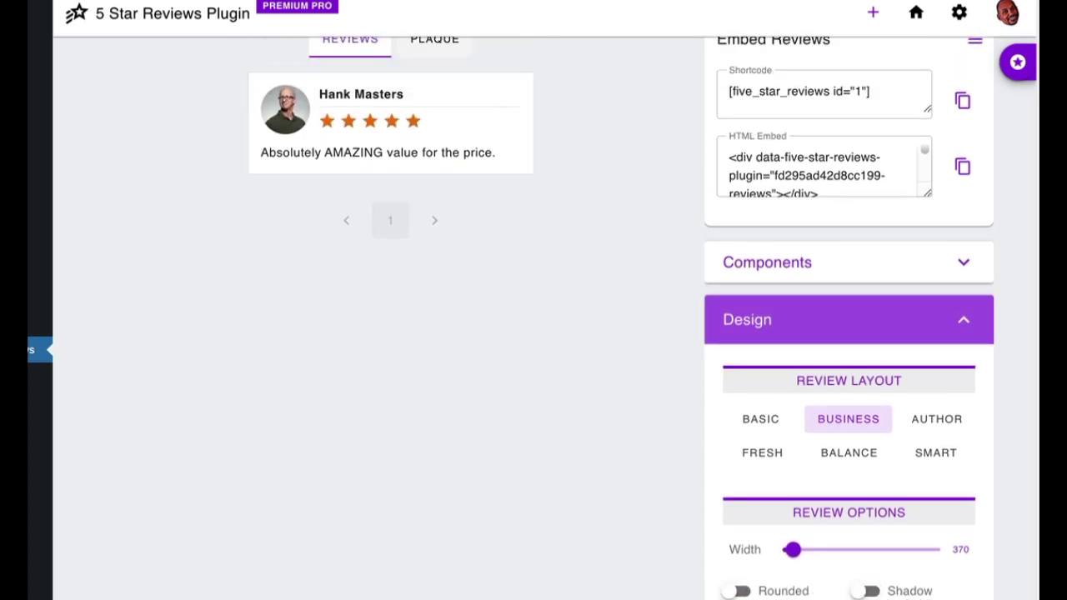
{"action": "left_click", "coordinate": [738, 591]}
{"action": "left_click", "coordinate": [867, 591]}
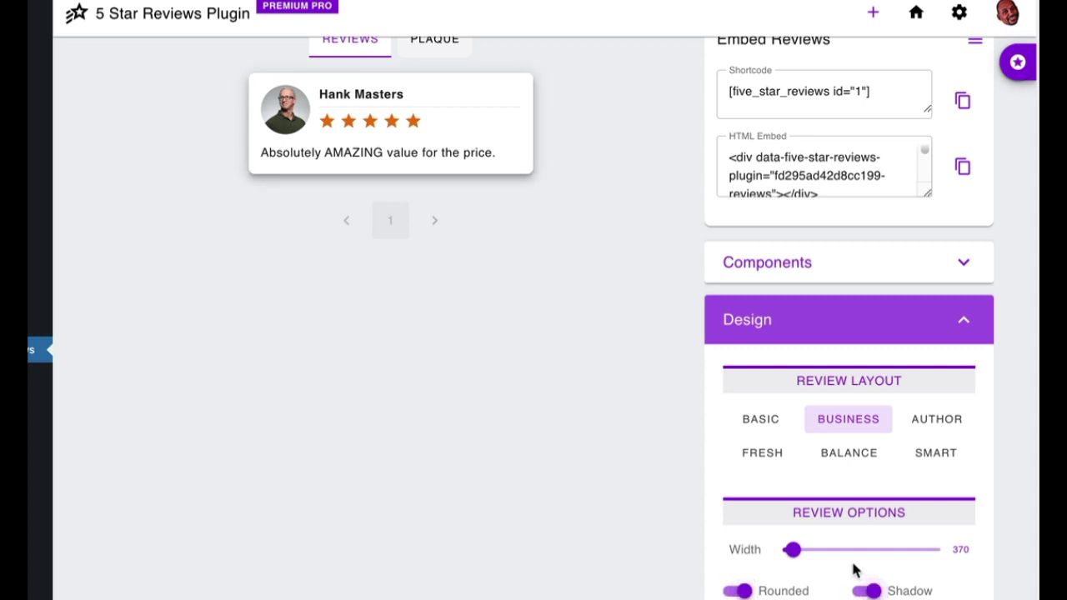
Try the Dark option on the review card, turn it off again, and check the color options.
{"action": "scroll", "coordinate": [834, 575], "scroll_direction": "down", "scroll_amount": 1}
{"action": "left_click", "coordinate": [738, 597]}
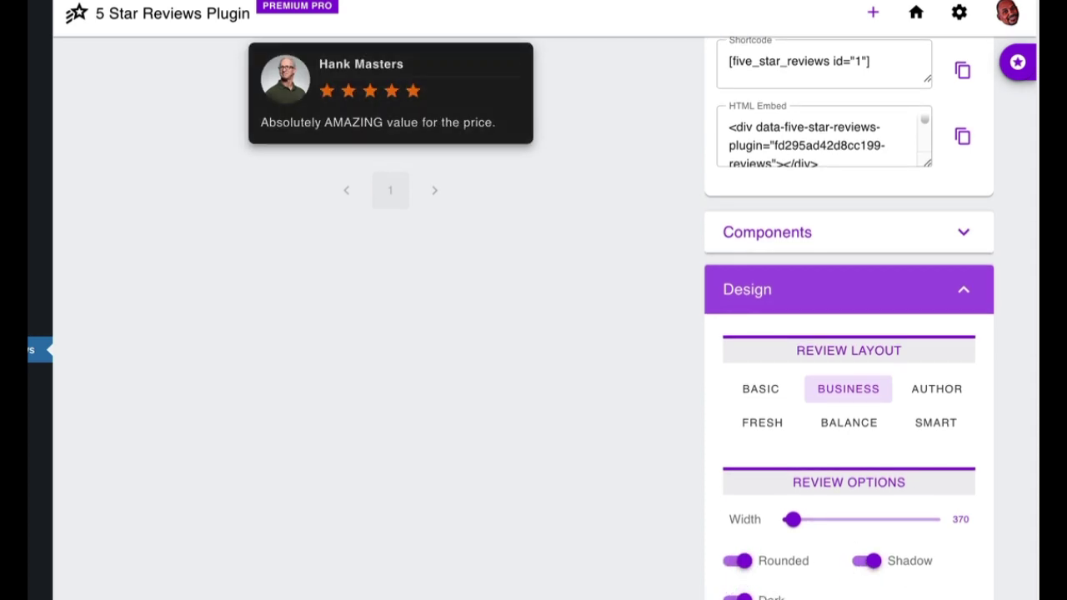
{"action": "left_click", "coordinate": [738, 597]}
{"action": "scroll", "coordinate": [977, 513], "scroll_direction": "down", "scroll_amount": 3}
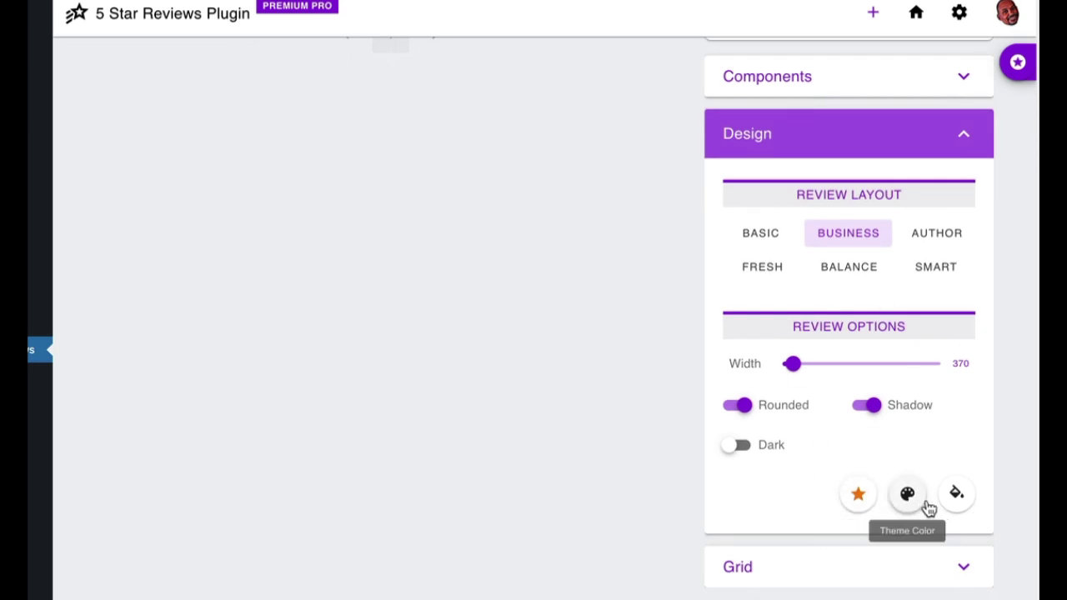
{"action": "scroll", "coordinate": [590, 409], "scroll_direction": "up", "scroll_amount": 4}
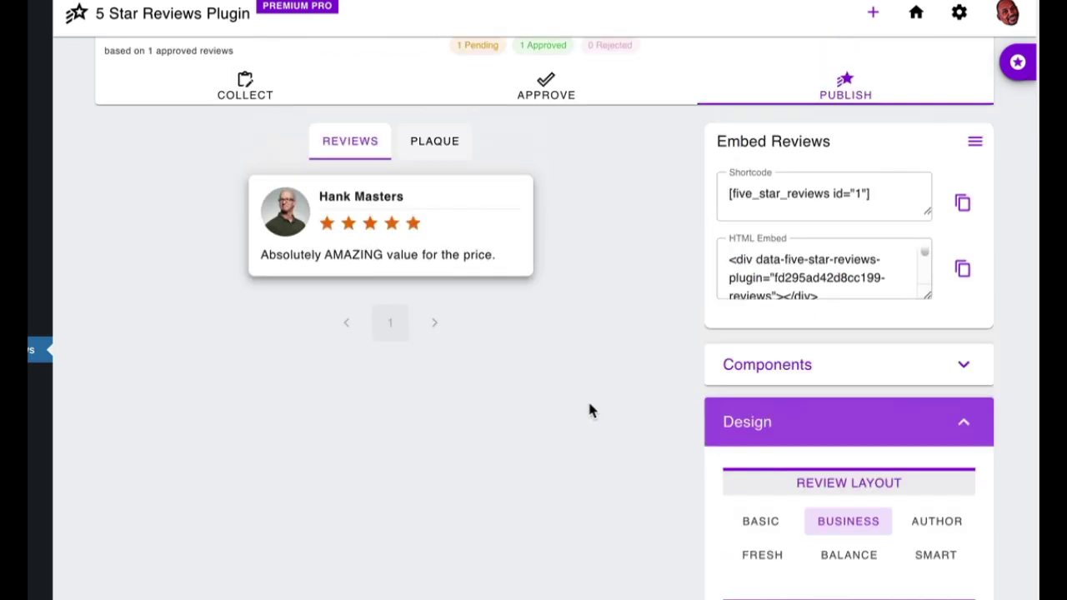
Expand the grid settings and examine the alignment, sort order, columns and limit options and the pin on the previewed review.
{"action": "scroll", "coordinate": [787, 546], "scroll_direction": "down", "scroll_amount": 4}
{"action": "scroll", "coordinate": [809, 554], "scroll_direction": "down", "scroll_amount": 2}
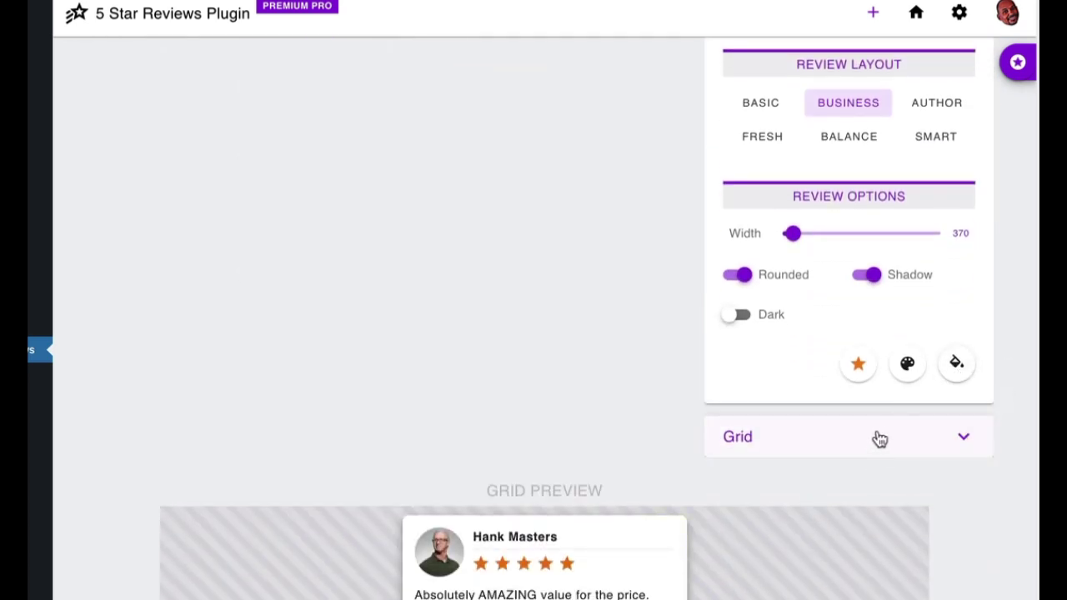
{"action": "left_click", "coordinate": [877, 442]}
{"action": "scroll", "coordinate": [885, 456], "scroll_direction": "up", "scroll_amount": 2}
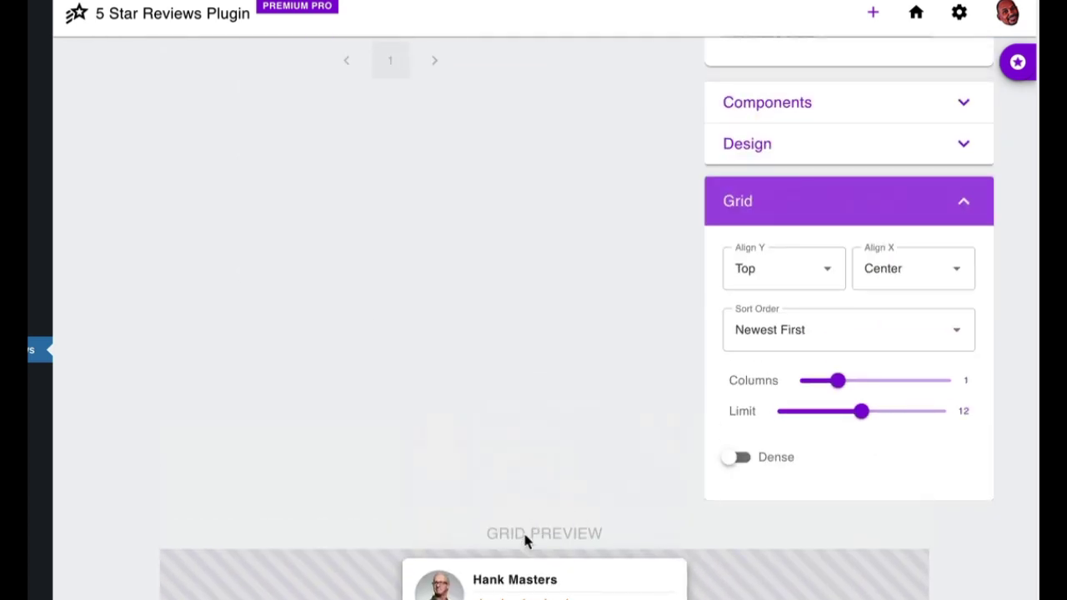
{"action": "scroll", "coordinate": [567, 387], "scroll_direction": "up", "scroll_amount": 1}
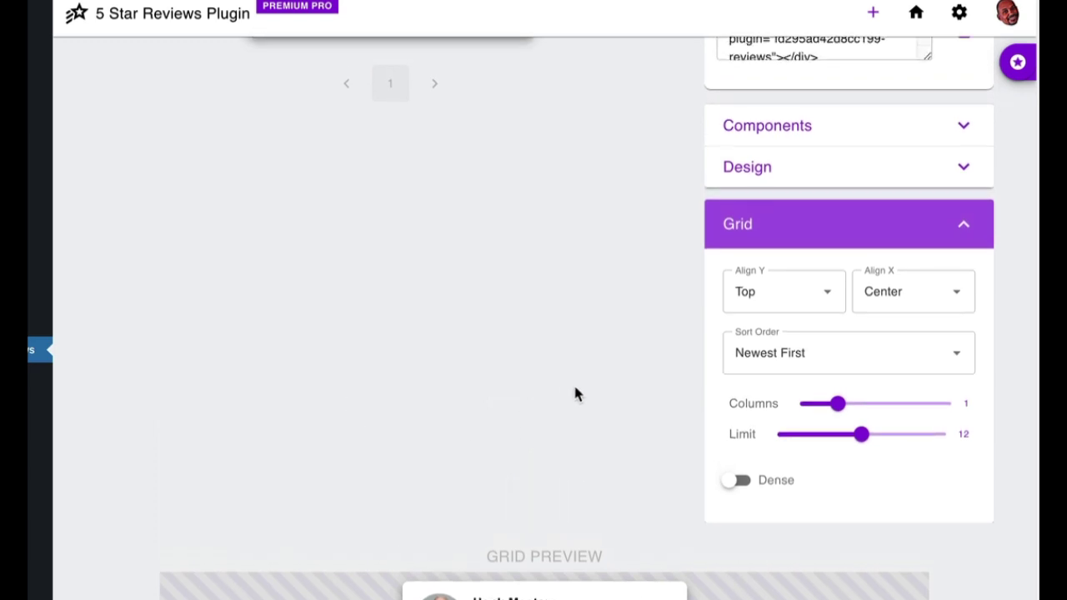
{"action": "scroll", "coordinate": [514, 429], "scroll_direction": "down", "scroll_amount": 2}
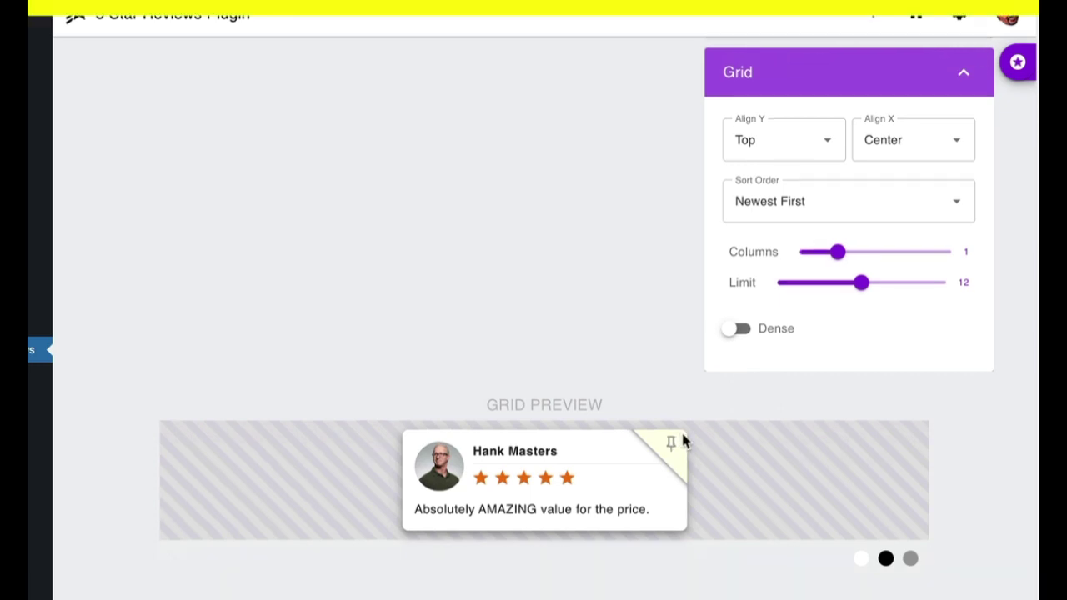
{"action": "scroll", "coordinate": [681, 431], "scroll_direction": "down", "scroll_amount": 1}
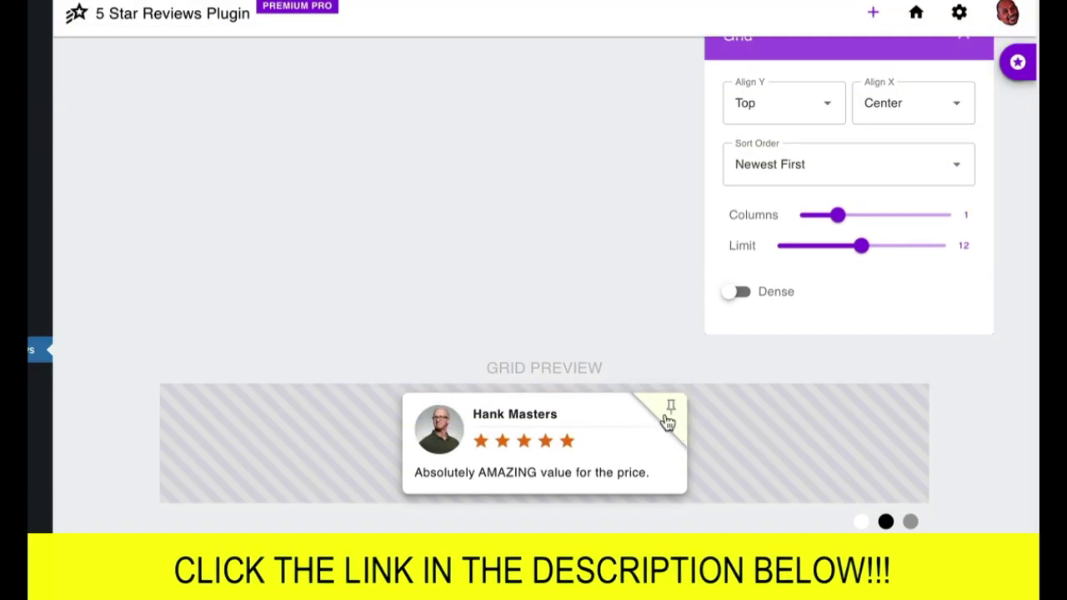
Look over the publishing section from the product header down to the grid preview and its width setting.
{"action": "scroll", "coordinate": [668, 417], "scroll_direction": "up", "scroll_amount": 10}
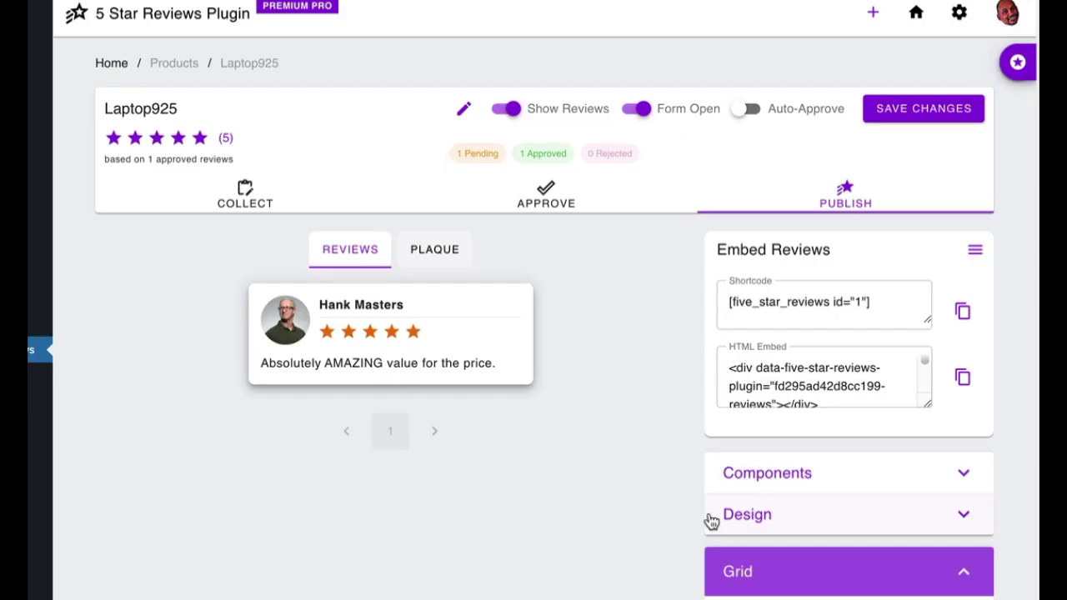
{"action": "scroll", "coordinate": [639, 505], "scroll_direction": "down", "scroll_amount": 4}
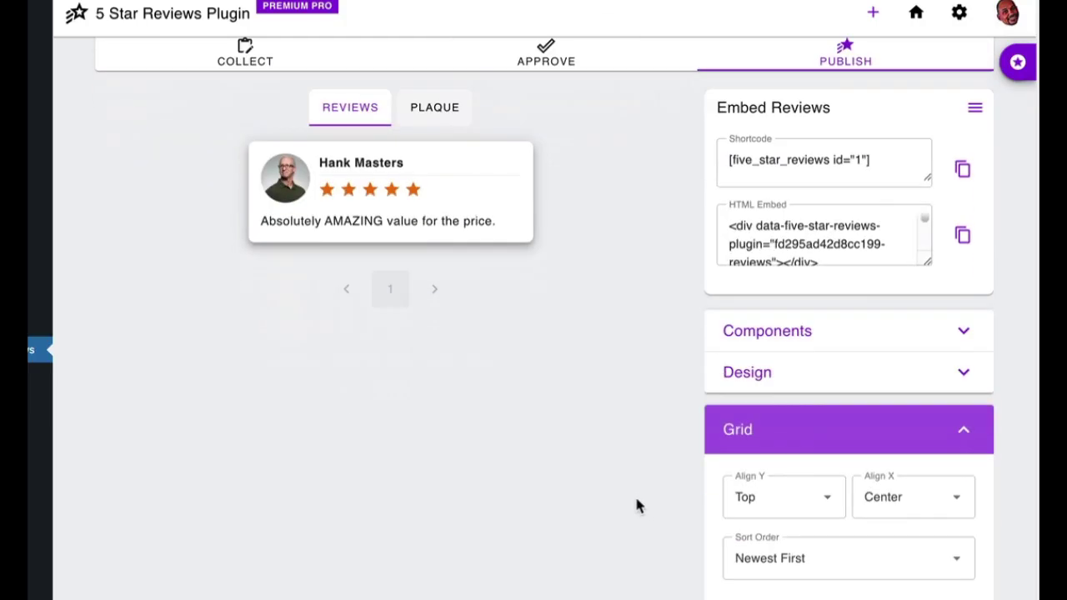
{"action": "scroll", "coordinate": [640, 503], "scroll_direction": "down", "scroll_amount": 4}
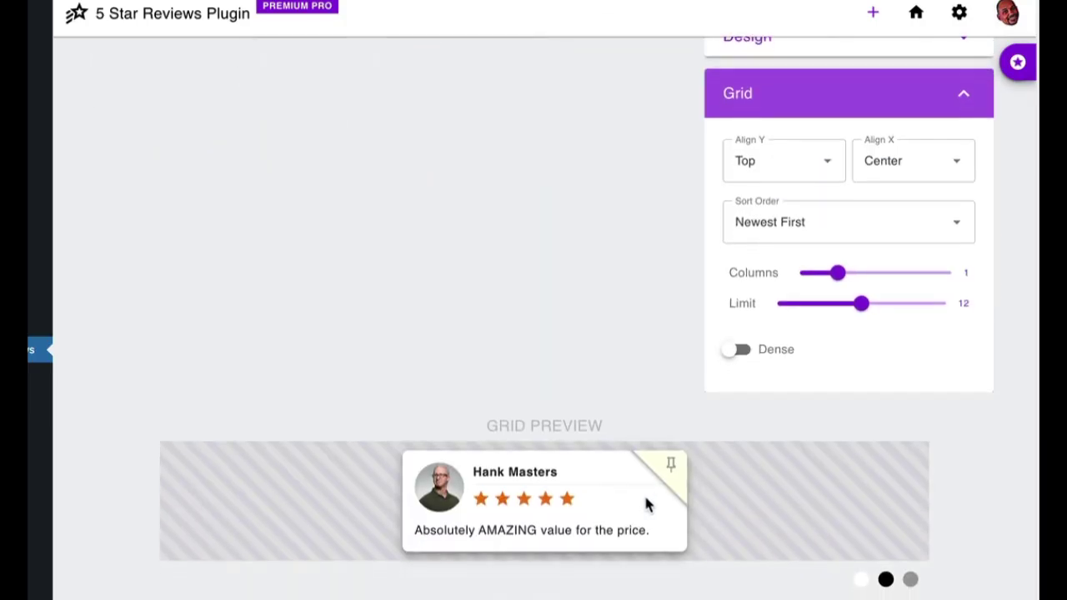
{"action": "scroll", "coordinate": [725, 510], "scroll_direction": "down", "scroll_amount": 3}
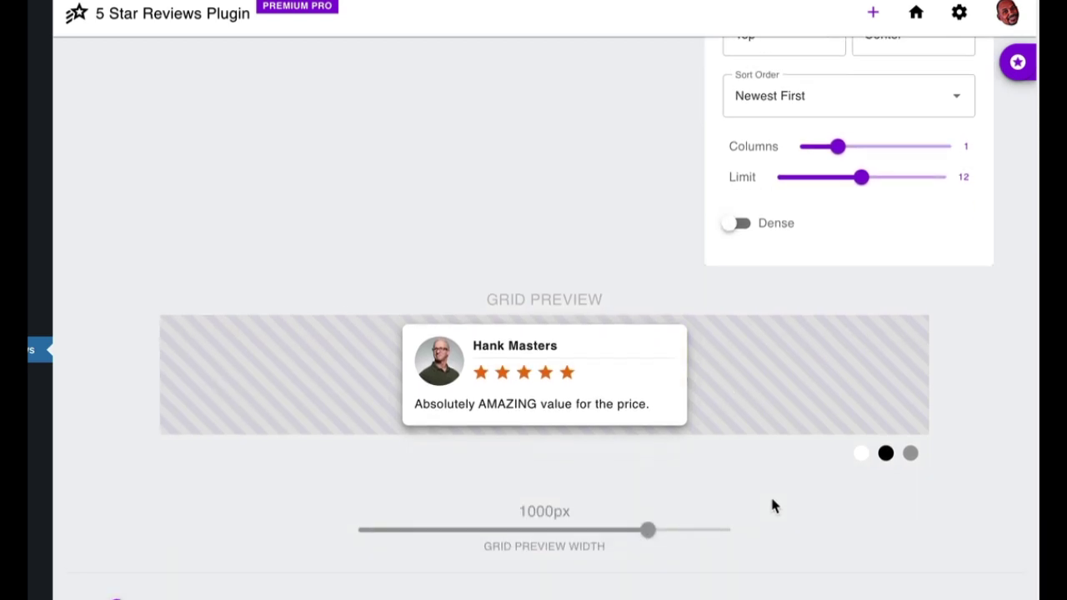
{"action": "scroll", "coordinate": [772, 501], "scroll_direction": "up", "scroll_amount": 10}
{"action": "scroll", "coordinate": [567, 538], "scroll_direction": "down", "scroll_amount": 9}
{"action": "scroll", "coordinate": [557, 554], "scroll_direction": "down", "scroll_amount": 2}
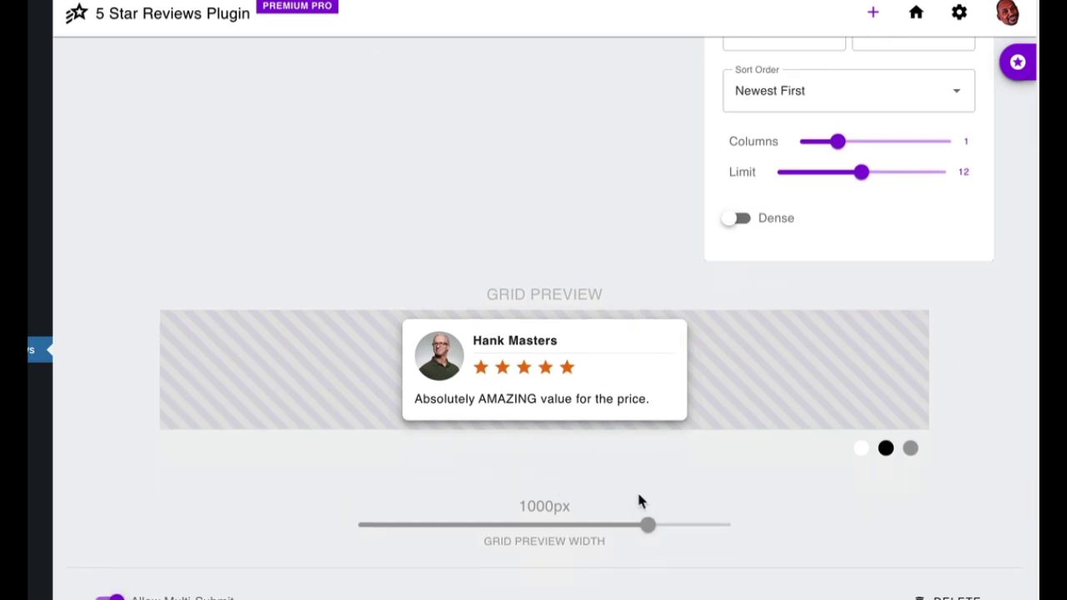
{"action": "scroll", "coordinate": [790, 452], "scroll_direction": "up", "scroll_amount": 10}
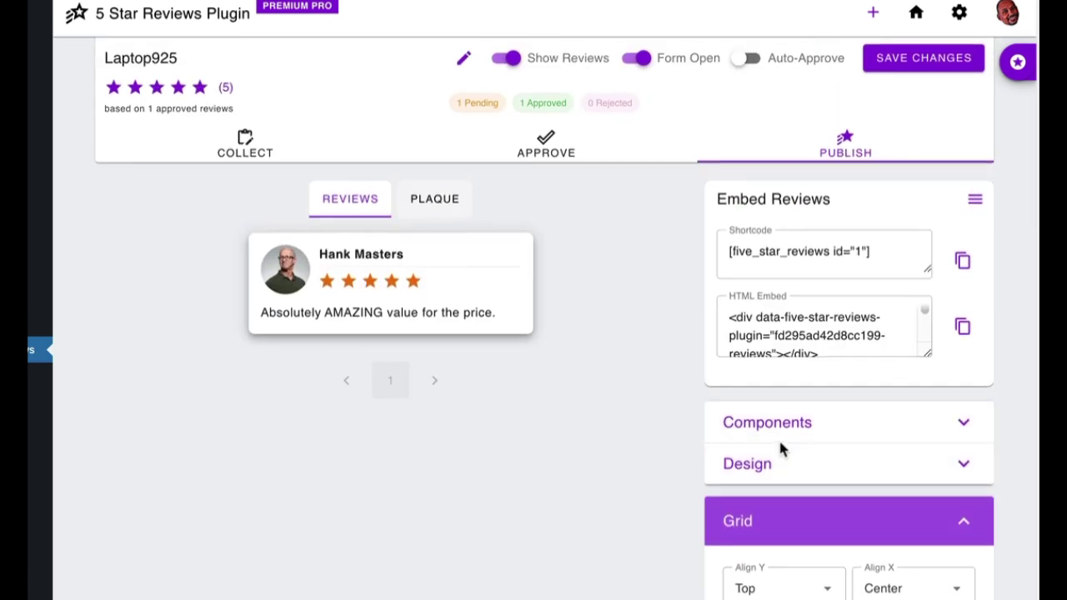